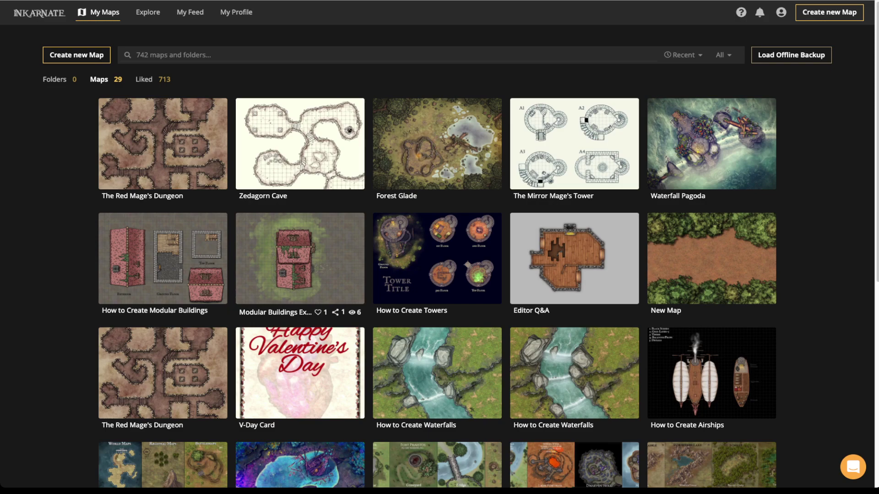
Open the Forest Glade map from the map collection for editing.
mouse_move(281, 145)
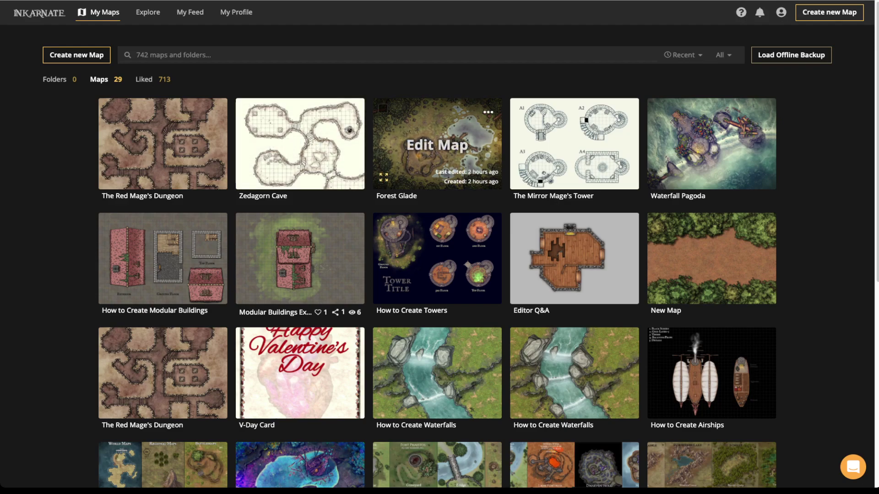
left_click(437, 151)
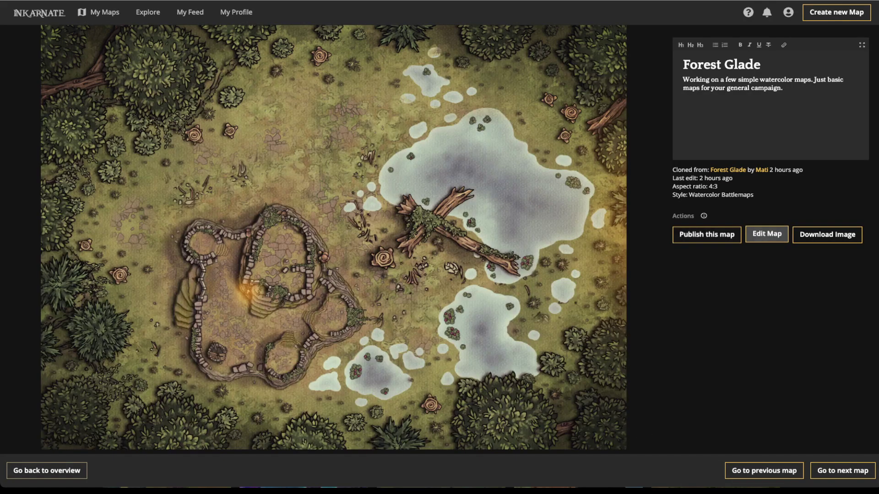
left_click(767, 234)
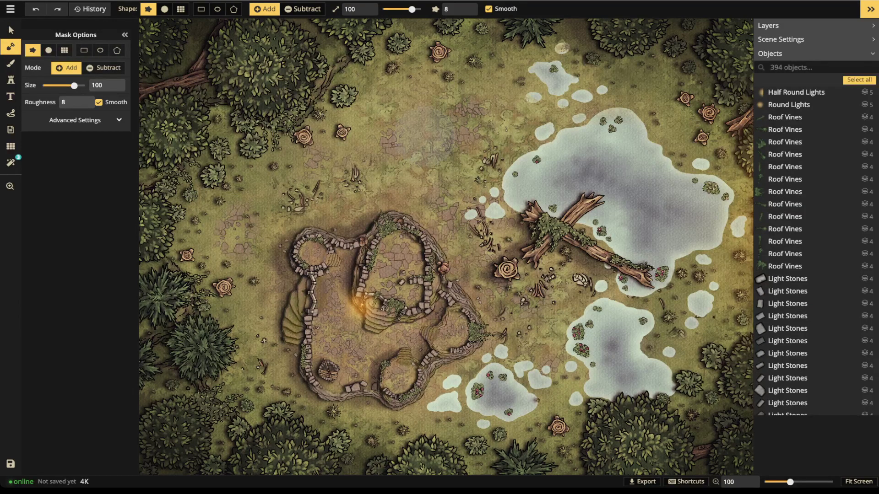
Delete the map's Red Sky color filter, the custom texture filter and the Watercolor Paper texture filter.
scroll(409, 156, "down", 2)
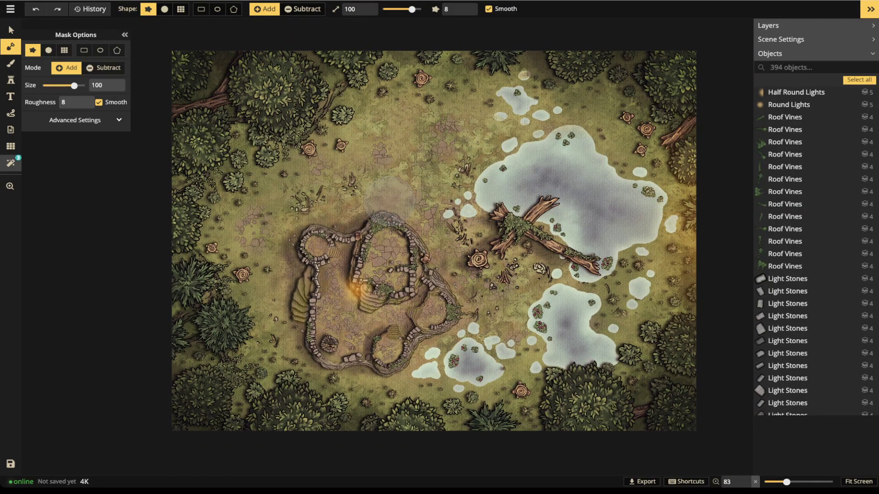
left_click(10, 162)
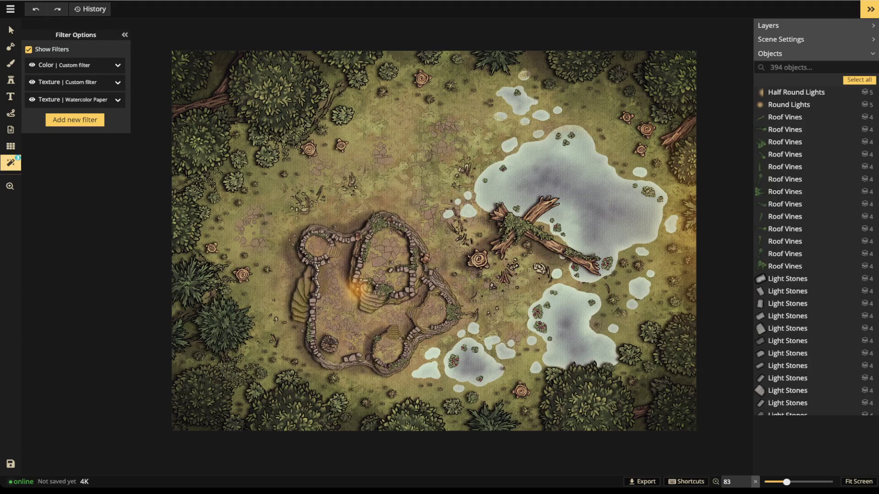
left_click(118, 65)
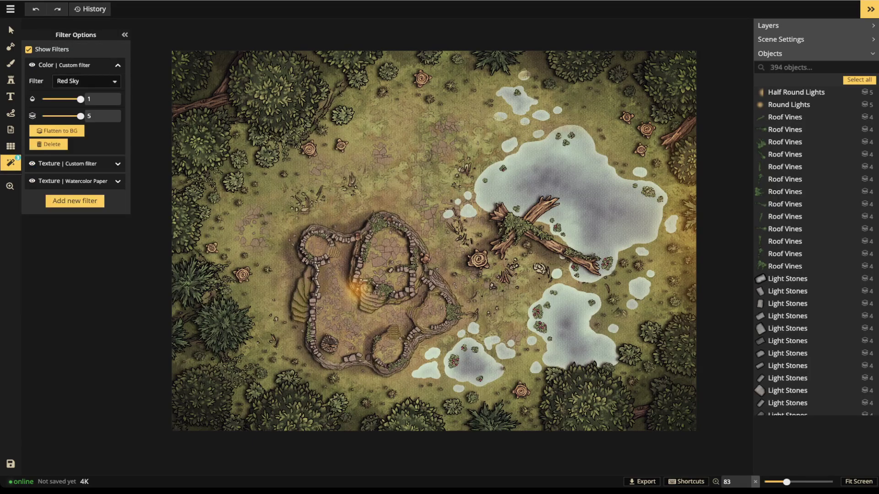
left_click(48, 145)
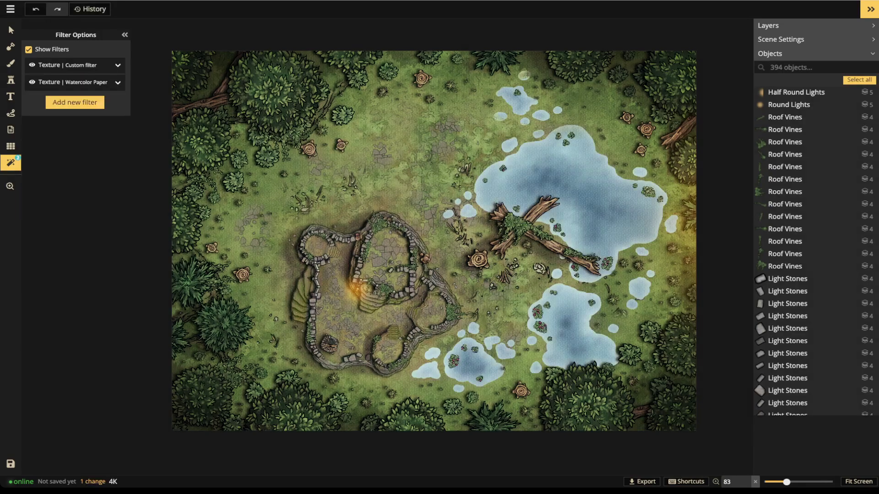
left_click(118, 65)
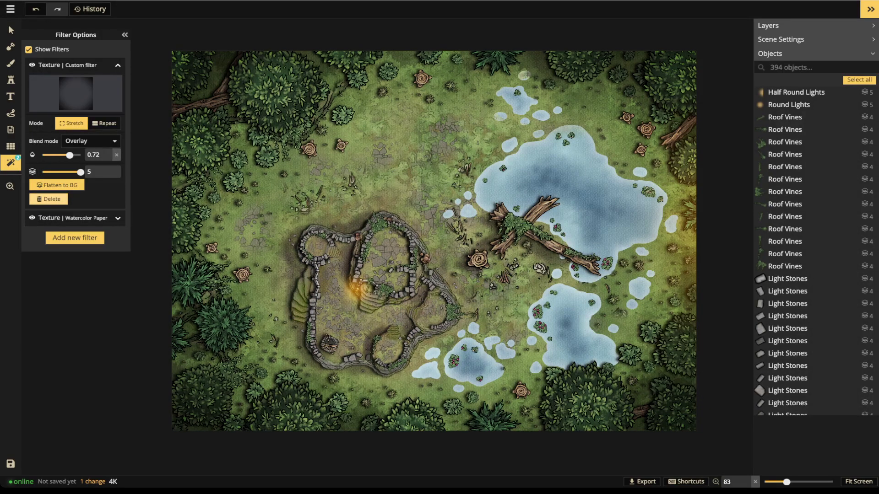
left_click(48, 198)
left_click(117, 65)
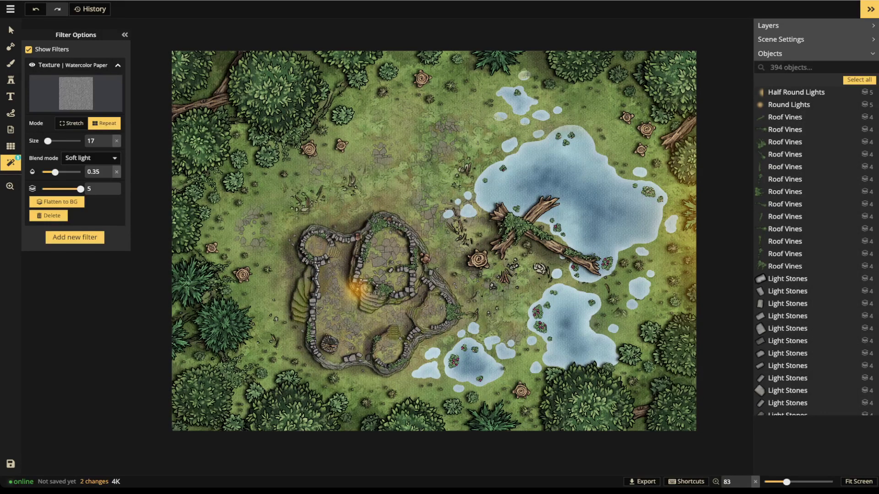
left_click(49, 216)
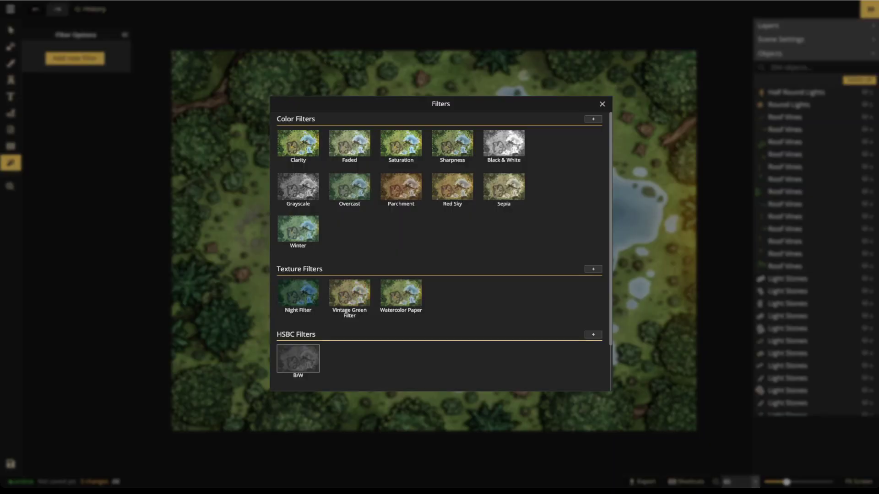
Add the B/W filter from the HSBC filters to the map and set its brightness to 175.
left_click(298, 358)
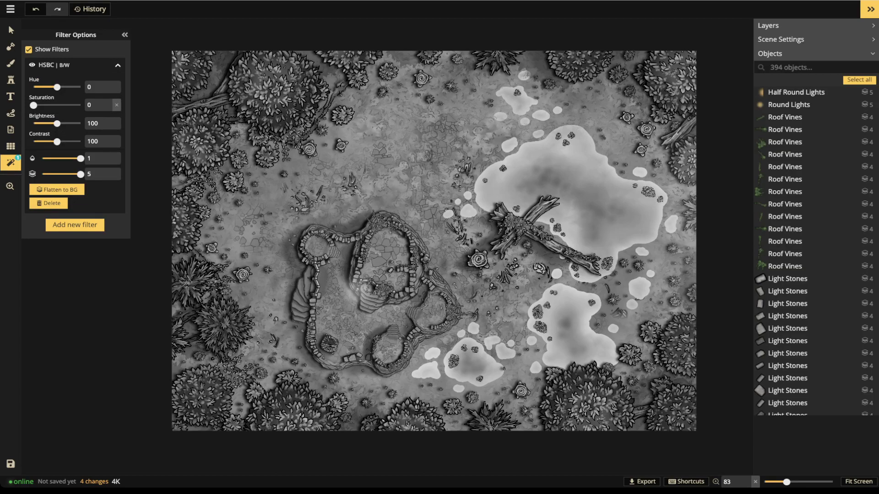
left_click_drag(56, 124, 76, 123)
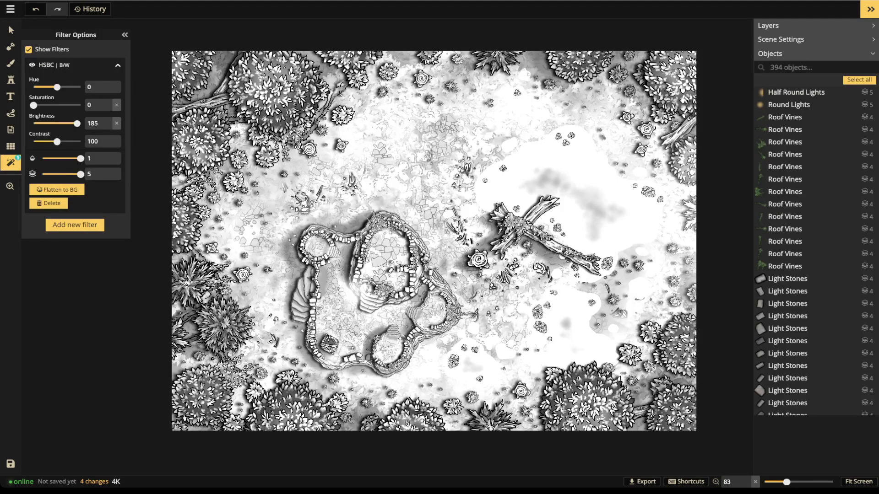
left_click_drag(77, 124, 80, 124)
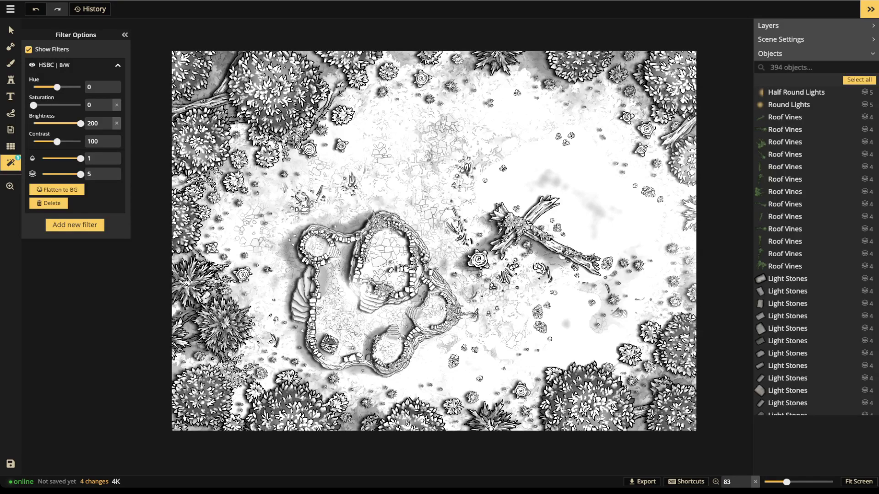
type("175")
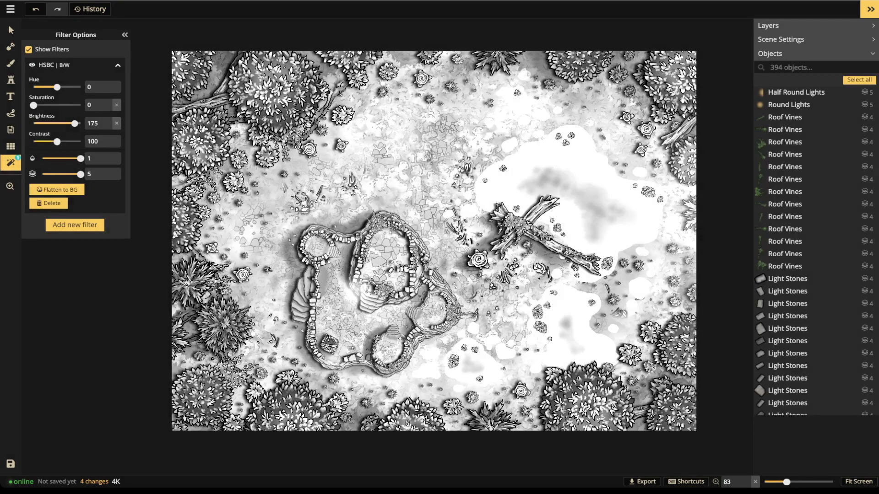
Fine-tune the B/W filter's brightness in single increments, trying 165 and raising it past 176.
key("Down")
key("Down")
key("Down")
key("Down")
key("Down")
key("Down")
key("Down")
key("Down")
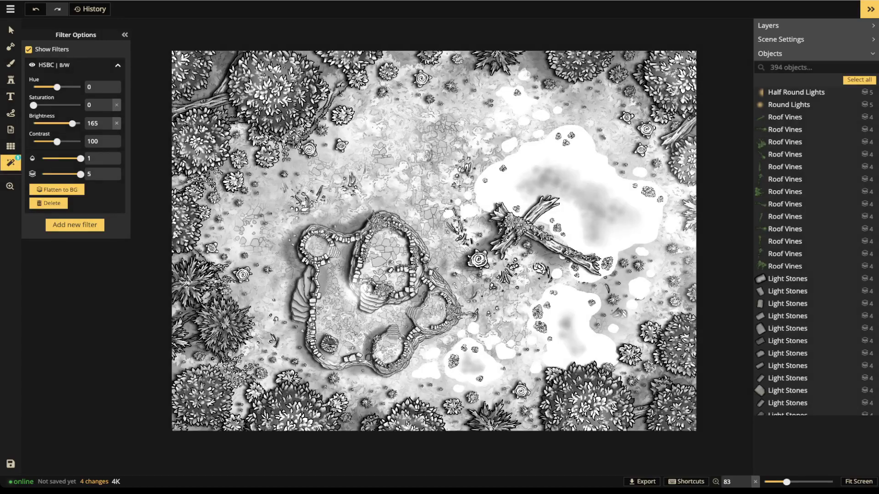
key("Up")
key("Up")
key("Up")
key("Up")
key("Up")
key("Up")
key("Up")
key("Up")
key("Up")
key("Up")
key("Up")
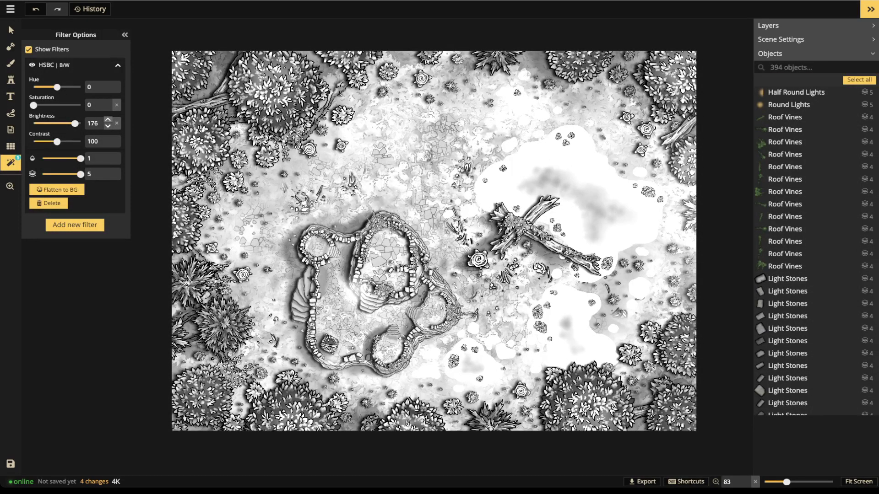
key("Up")
key("Up")
Select all stamps from the Trees Foliage set and set their brightness to 160.
left_click(10, 31)
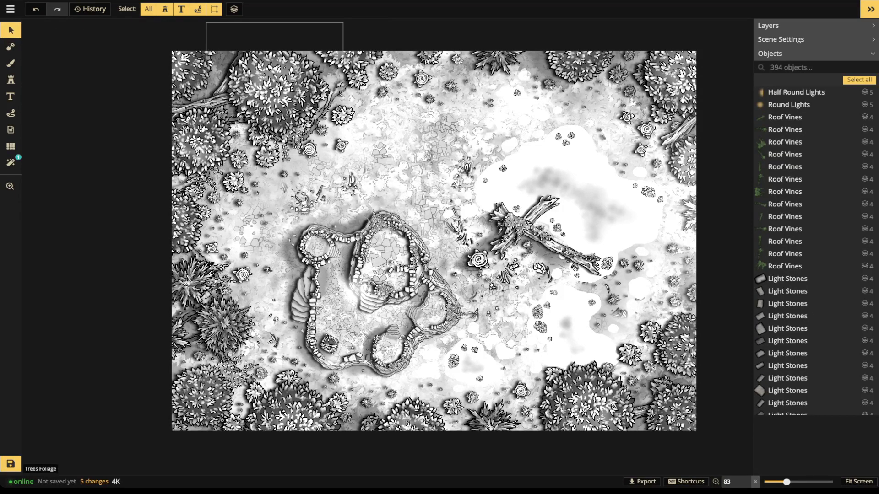
left_click(274, 36)
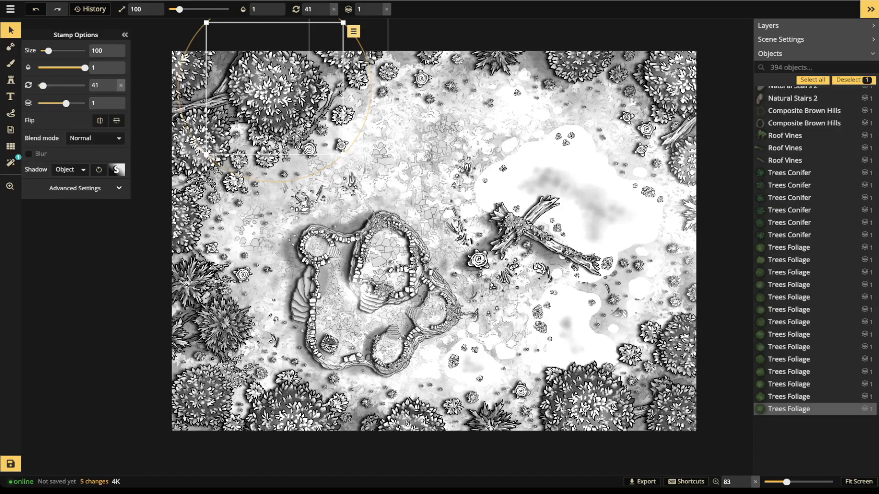
left_click(353, 32)
mouse_move(412, 43)
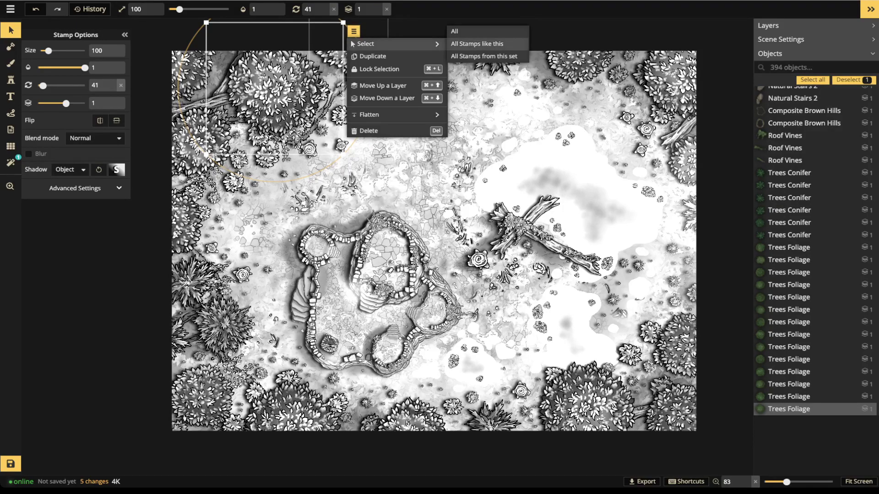
left_click(484, 56)
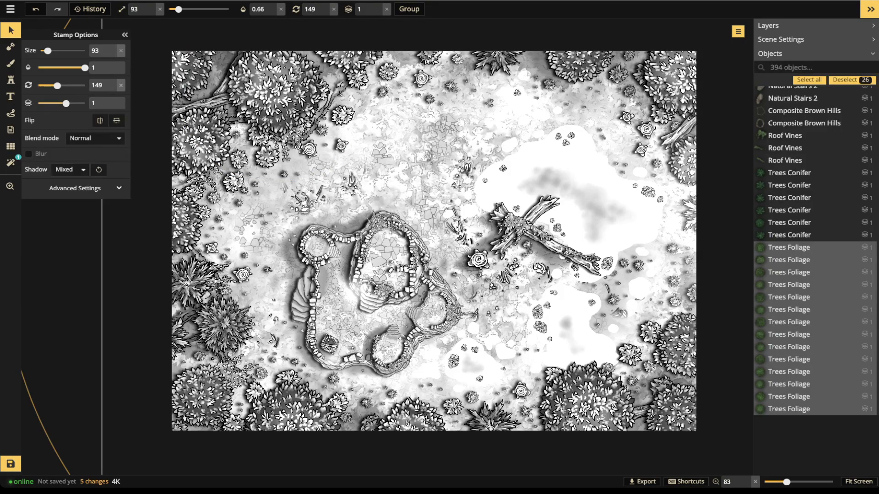
left_click(75, 188)
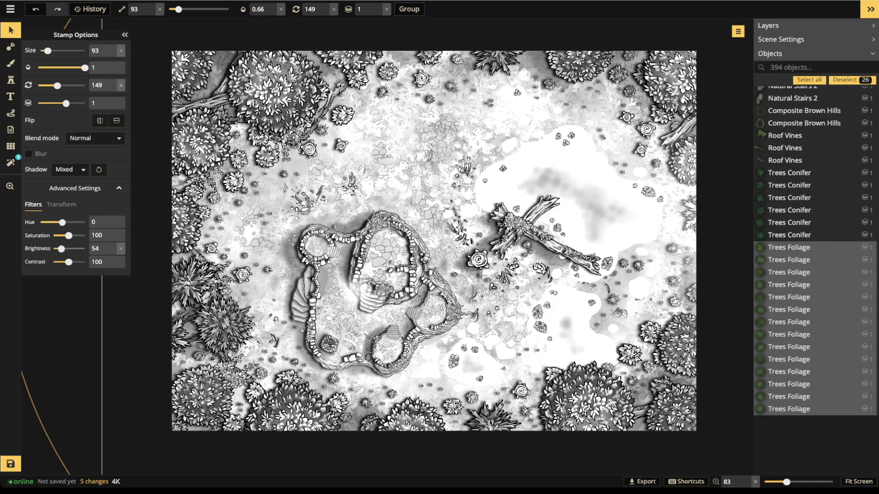
left_click_drag(63, 249, 69, 249)
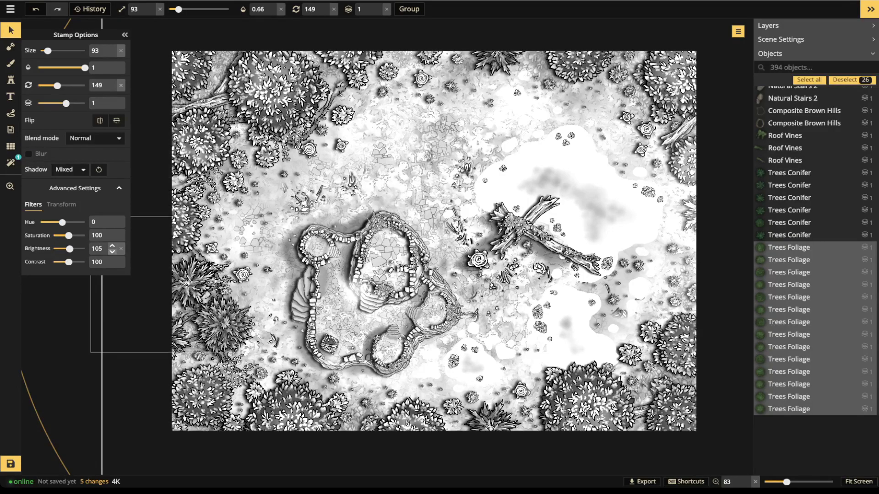
left_click(112, 246)
key("Up")
key("Up")
key("Up")
key("Up")
key("Up")
key("Up")
key("Up")
key("Up")
key("Up")
key("Up")
key("Up")
key("Up")
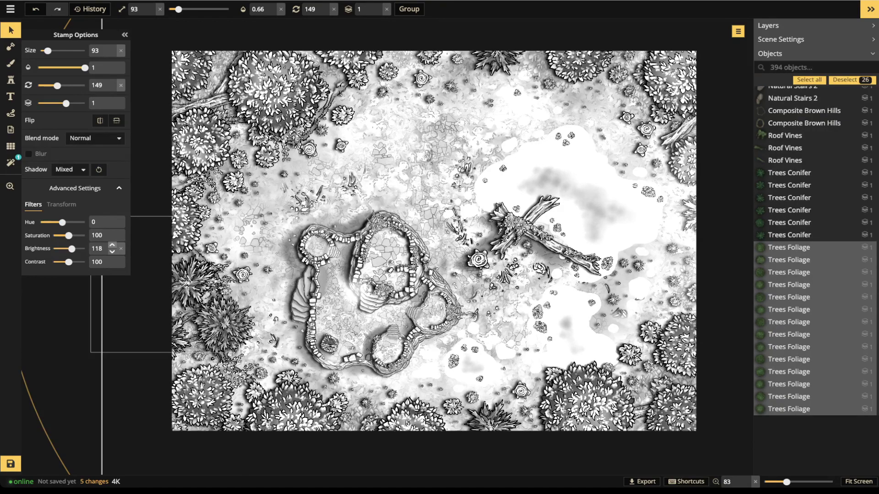
key("Up")
key("Up")
key("Up")
key("Up")
key("Up")
key("Up")
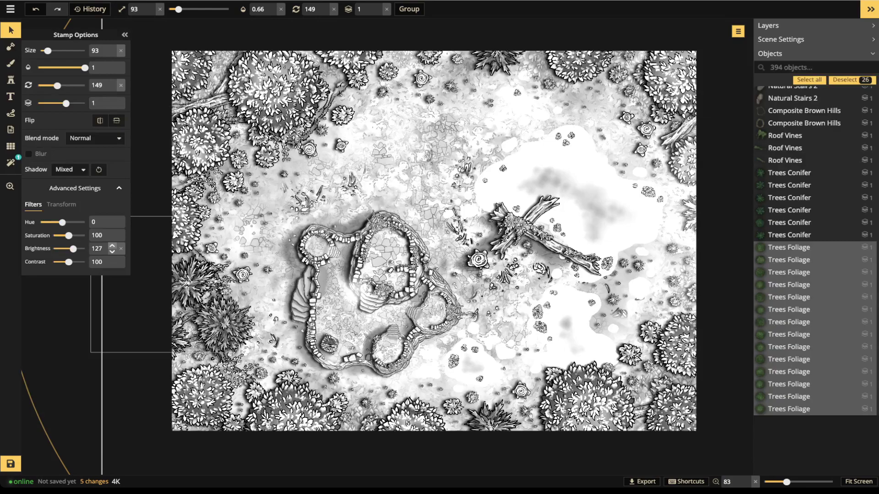
key("Up")
key("Up")
key("Up")
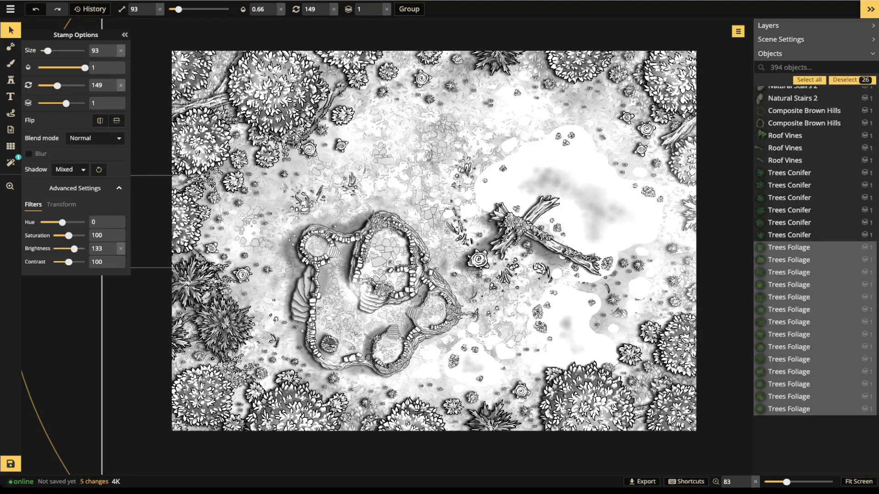
left_click_drag(75, 249, 77, 248)
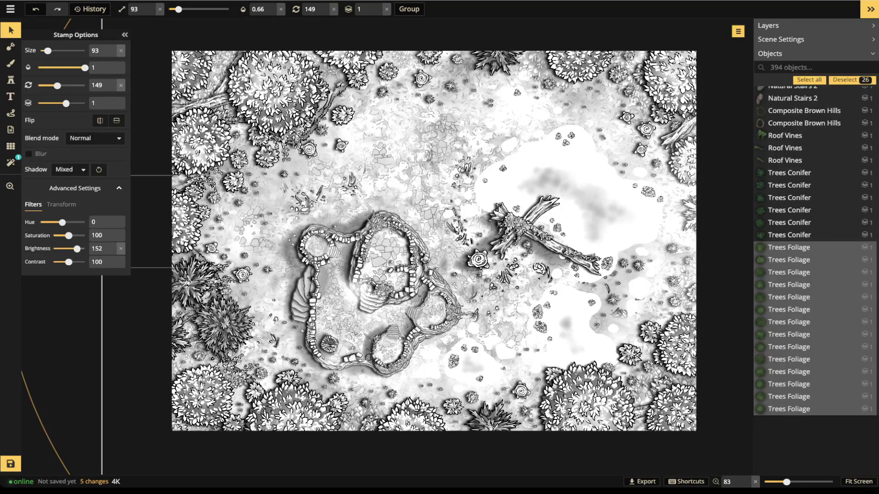
left_click_drag(77, 249, 79, 249)
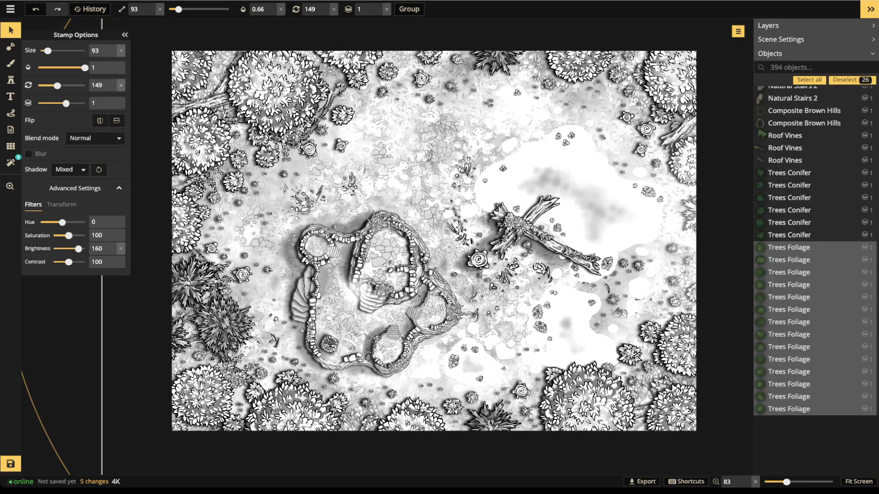
Select all stamps from the Tree Trunks set, set their brightness to 143 and clear the selection.
left_click(524, 224)
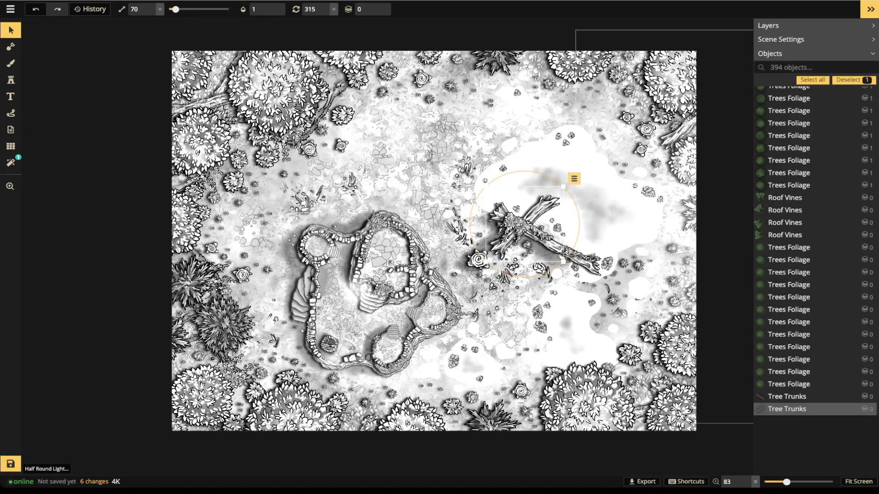
left_click(574, 178)
mouse_move(590, 191)
left_click(704, 205)
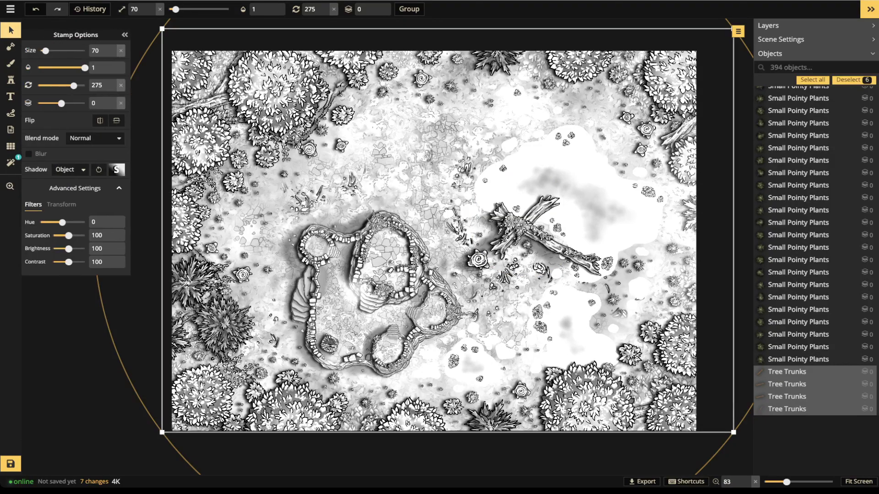
left_click_drag(69, 248, 76, 249)
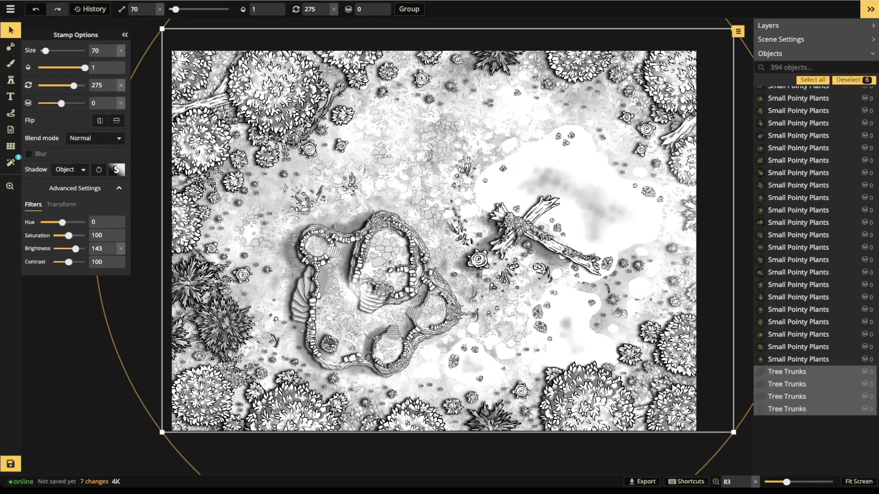
key("Escape")
Set the background brush texture's filter saturation to 0 and brightness to 148.
scroll(420, 237, "down", 2)
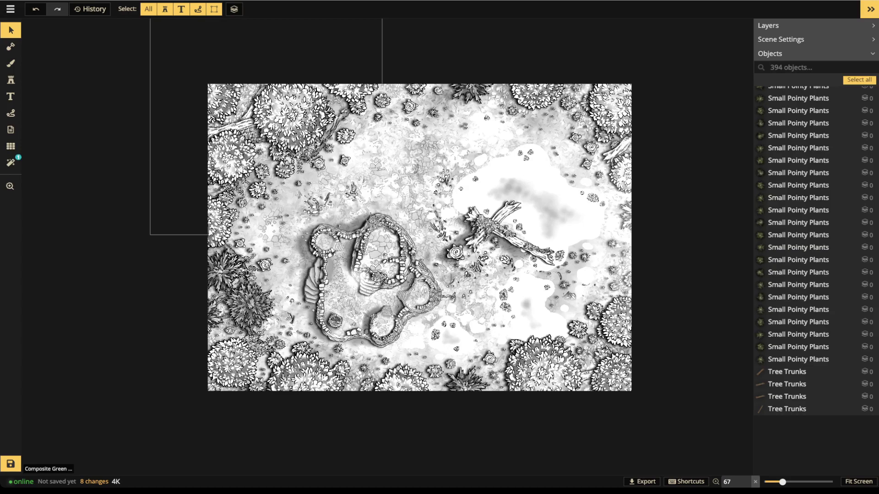
left_click(11, 63)
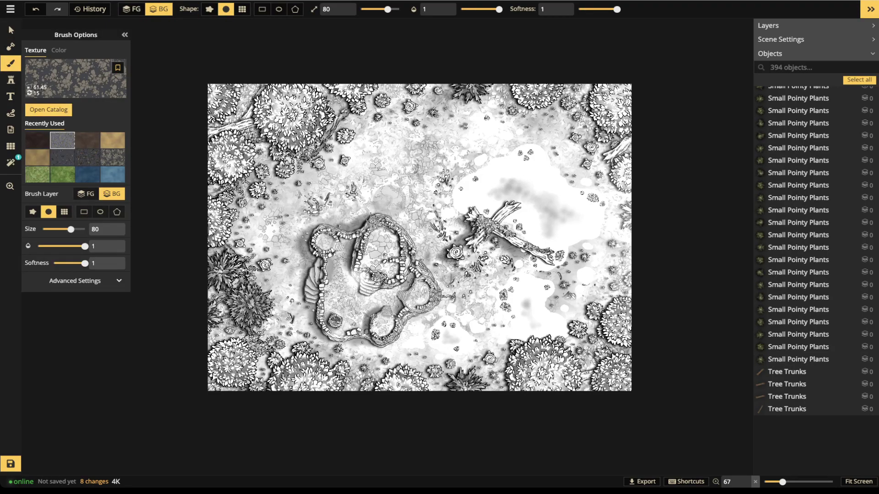
left_click(75, 280)
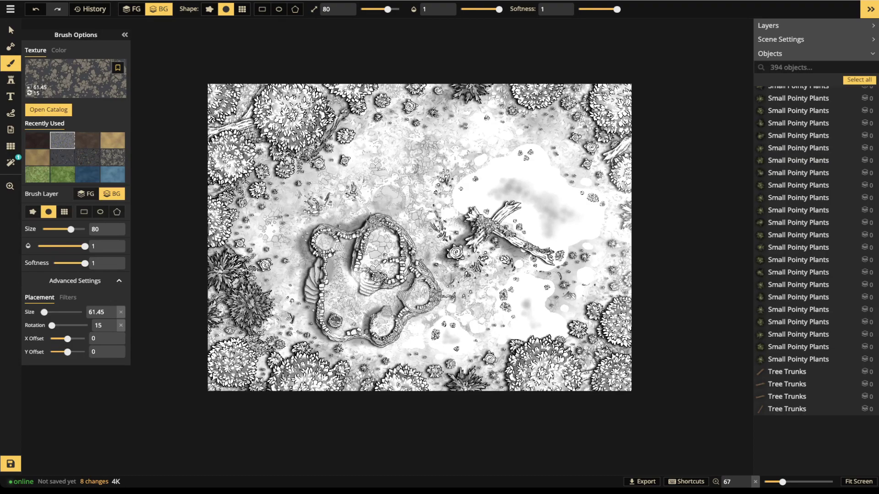
left_click(68, 297)
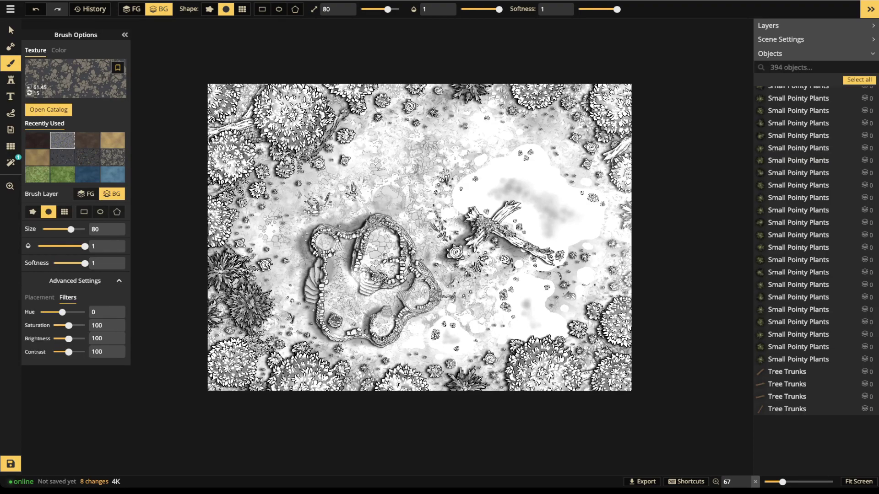
mouse_move(68, 325)
left_mouse_down()
mouse_move(53, 325)
mouse_move(77, 339)
left_mouse_up()
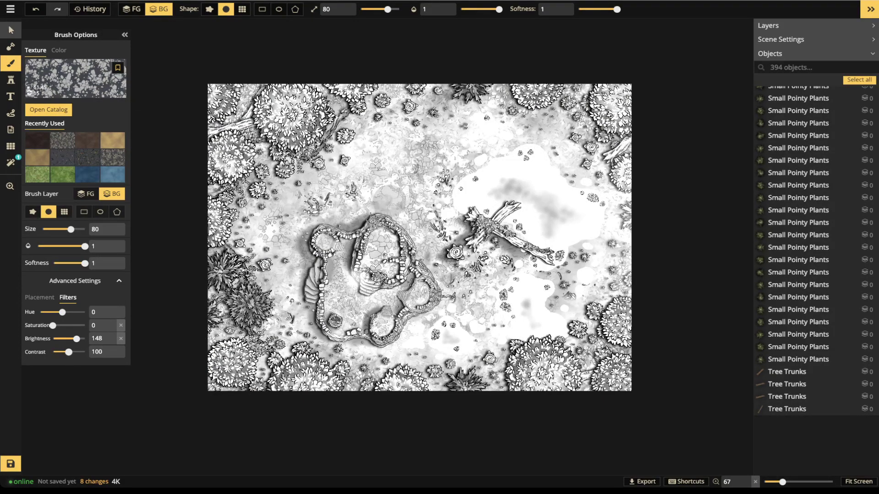
Leave the Forest Glade map and open the Zedagorn Cave map for editing.
left_click(9, 28)
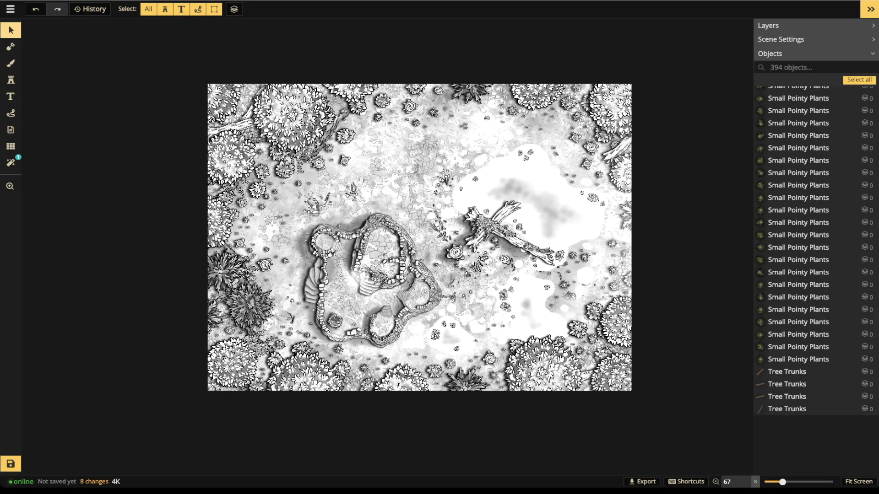
left_click(10, 8)
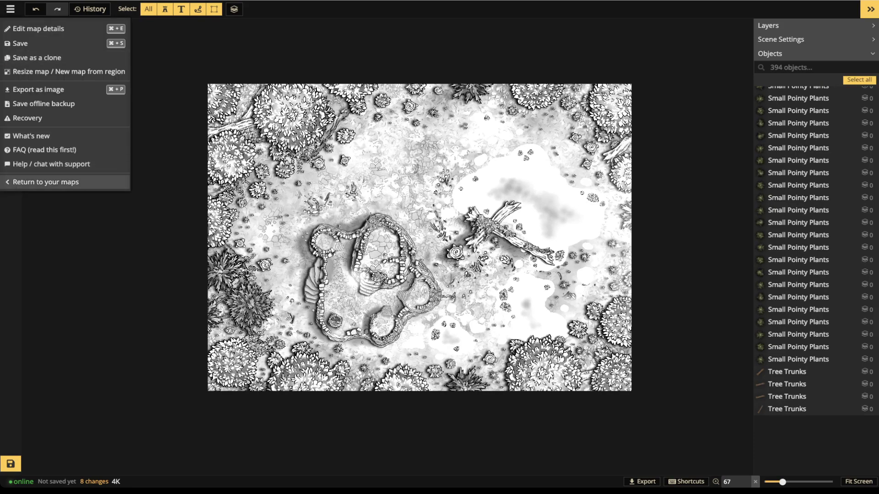
left_click(46, 181)
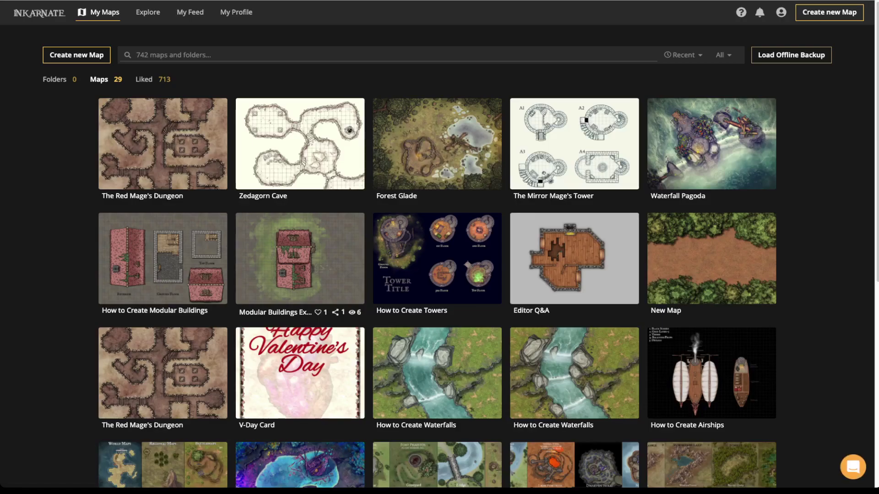
mouse_move(574, 144)
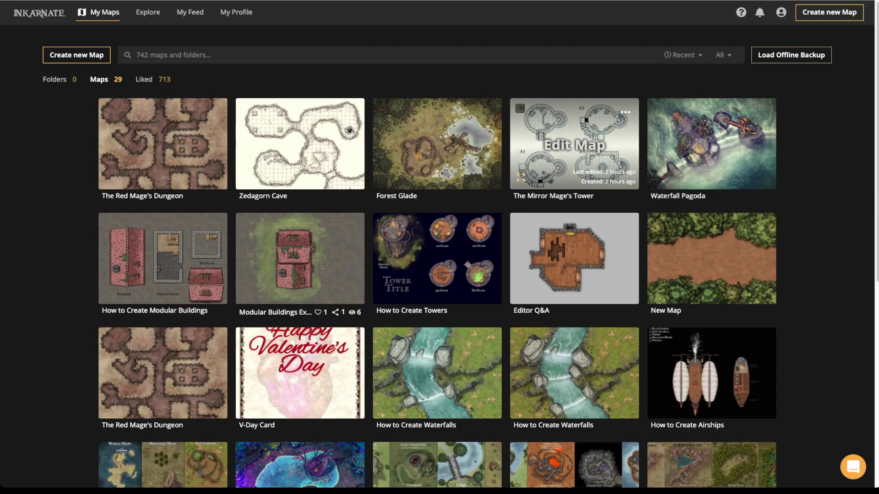
mouse_move(162, 145)
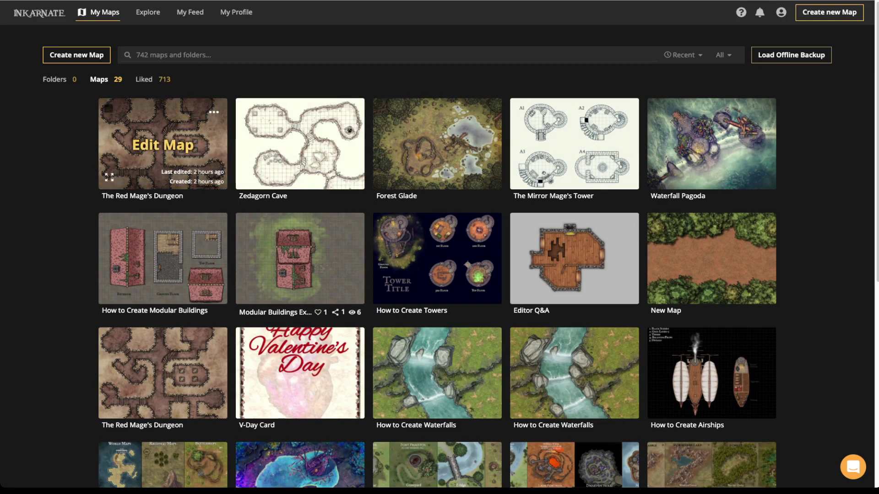
mouse_move(300, 144)
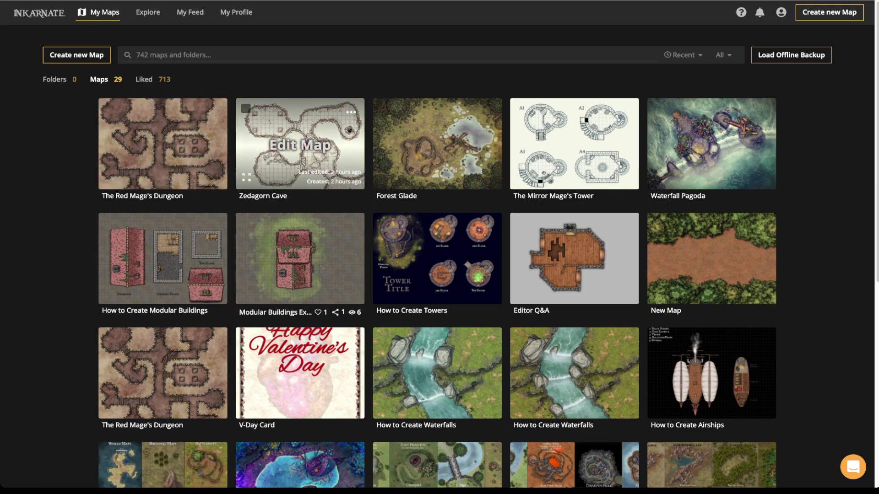
left_click(293, 160)
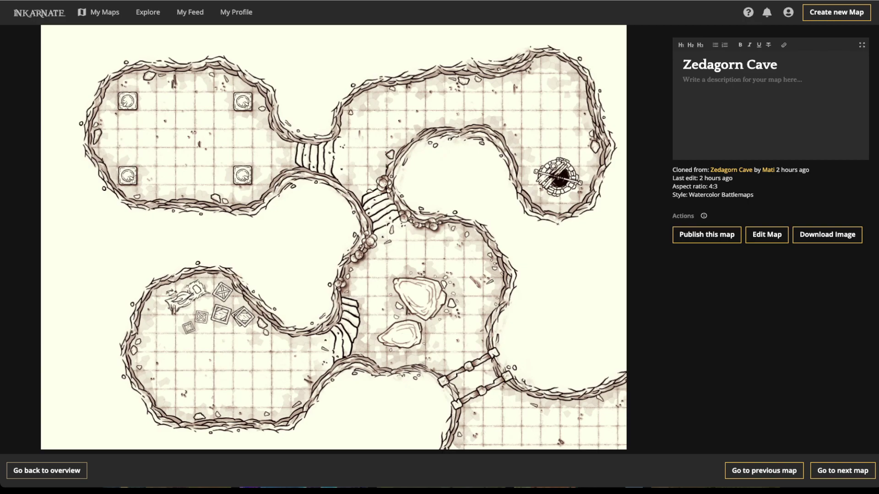
left_click(767, 234)
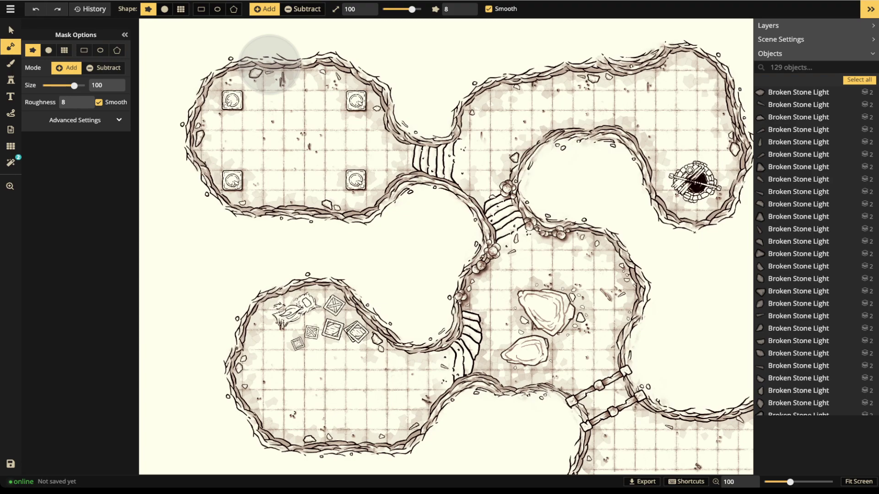
Compare the Zedagorn Cave map with its B/W HSBC filter hidden and shown.
left_click(11, 30)
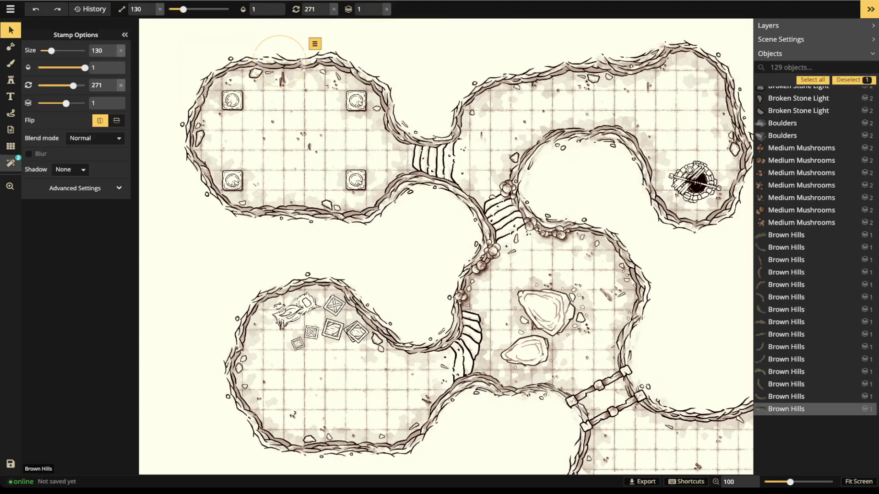
left_click(10, 163)
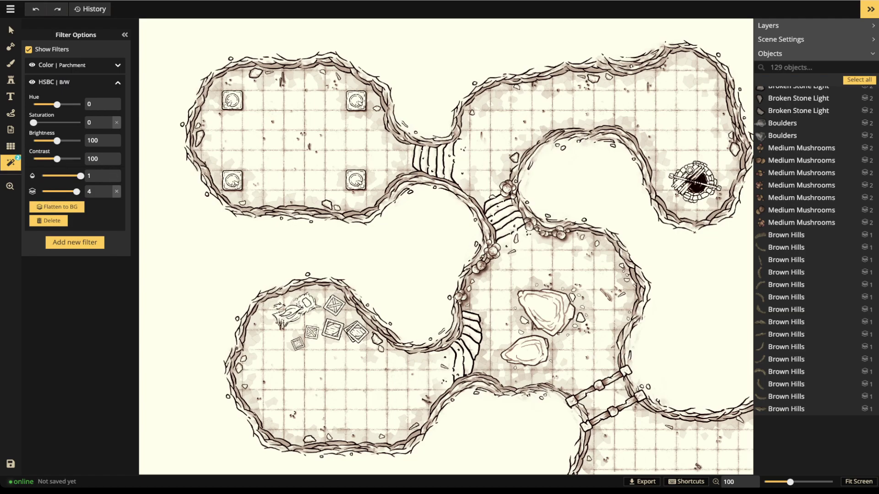
left_click(32, 82)
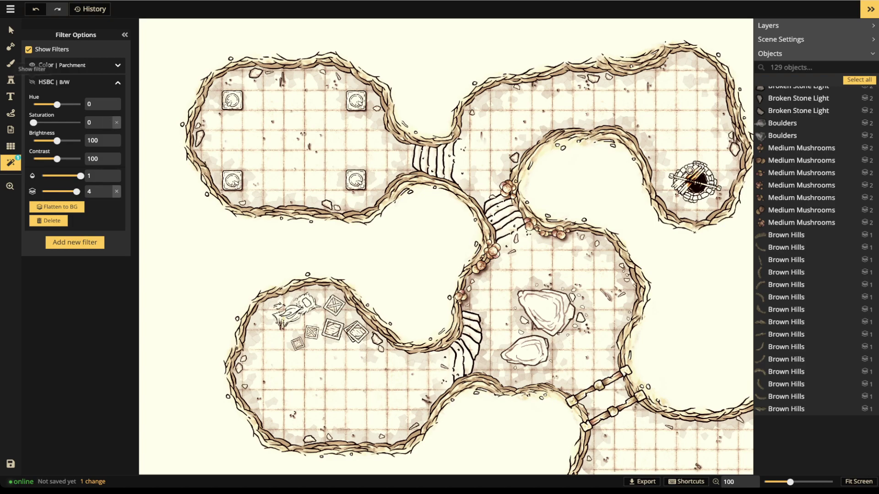
left_click(32, 82)
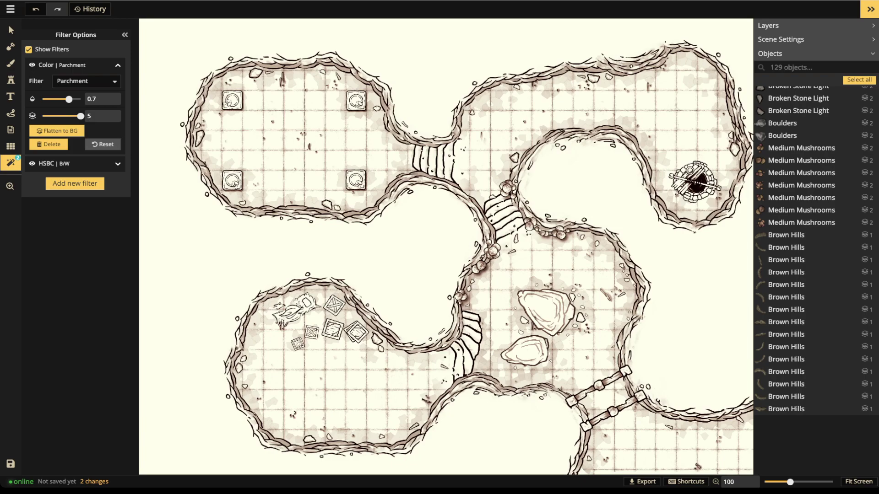
Return to the map collection, preview The Mirror Mage's Tower and close the preview.
left_click(10, 9)
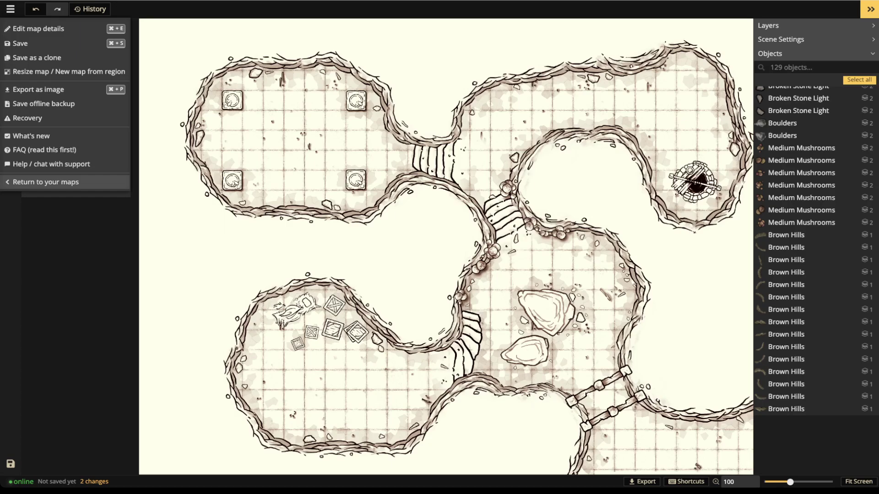
left_click(46, 182)
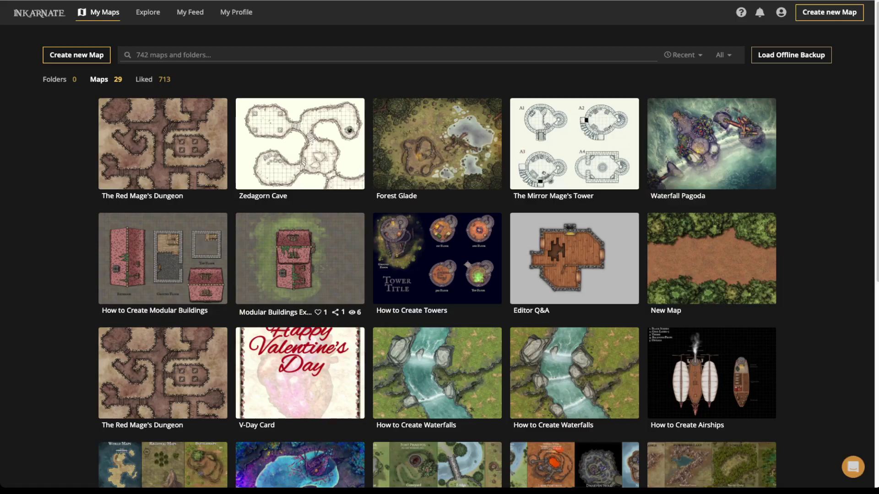
left_click(574, 144)
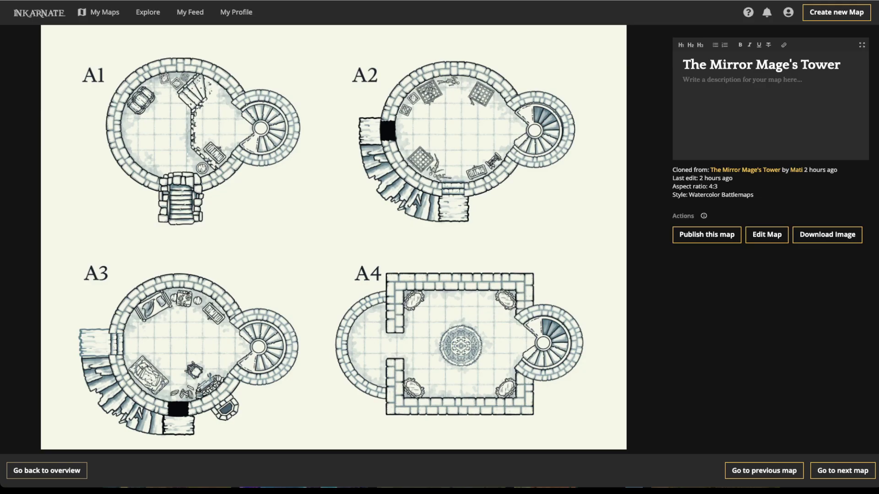
key("Escape")
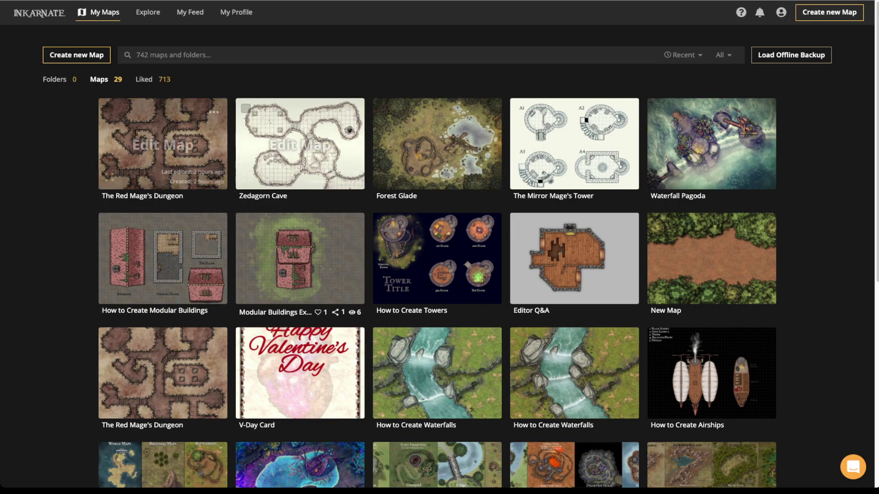
Open The Red Mage's Dungeon map for editing and hide its Red Sky color filter.
left_click(162, 145)
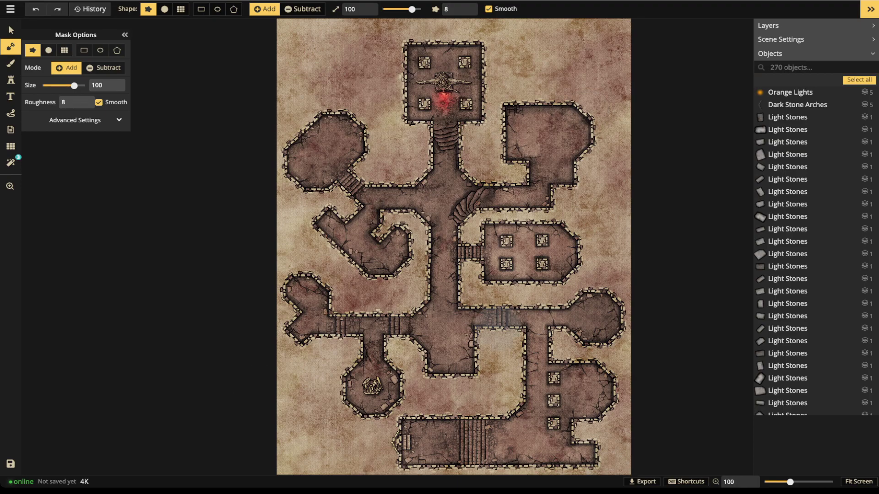
left_click(10, 163)
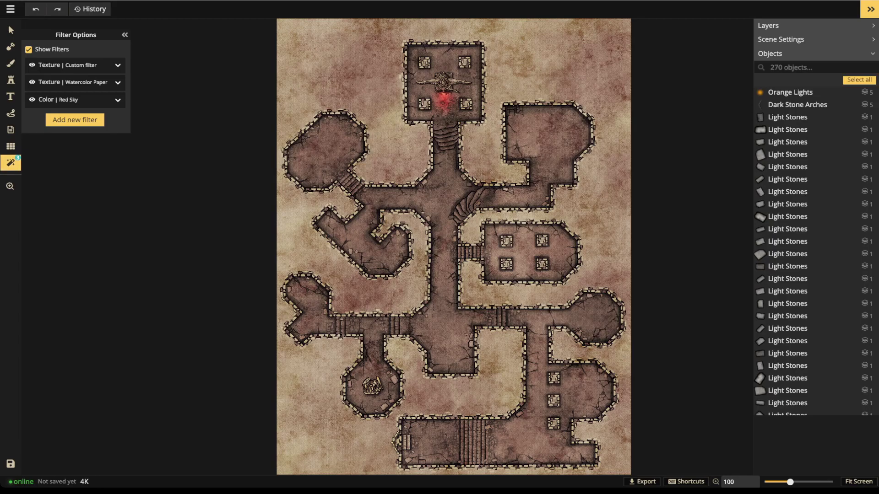
left_click(32, 99)
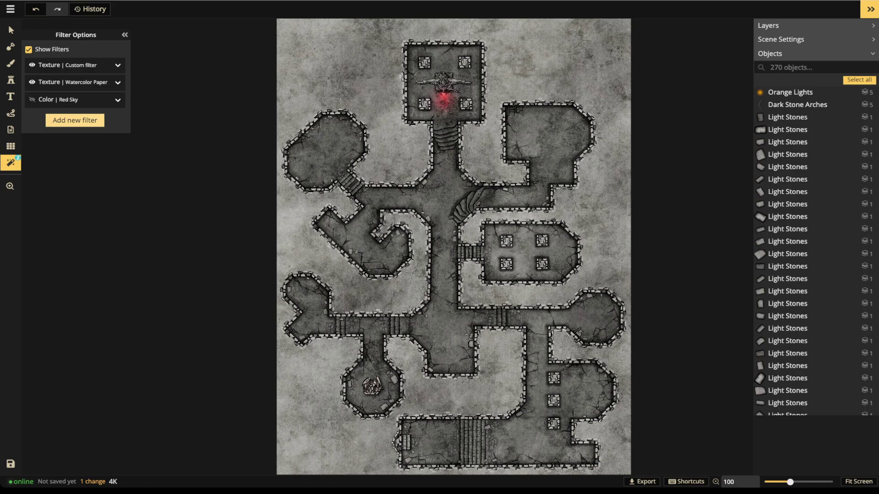
Add the B/W HSBC filter to the dungeon map and set its brightness to 200.
left_click(75, 120)
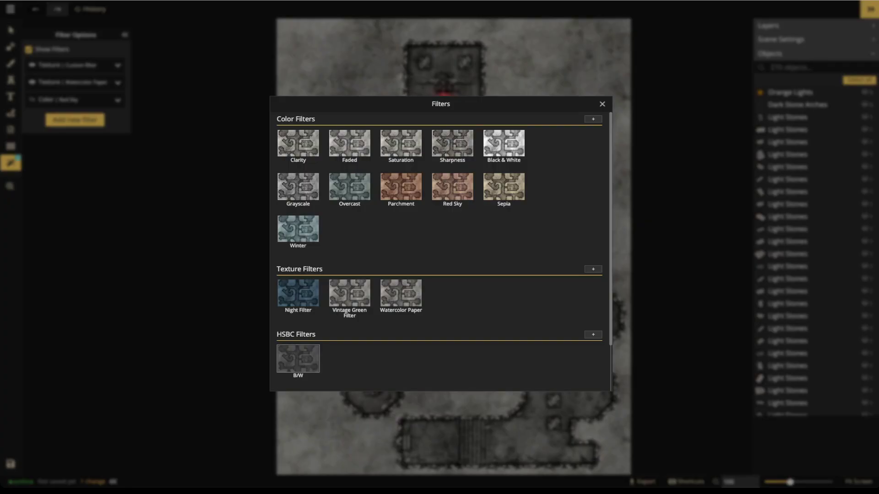
left_click(298, 358)
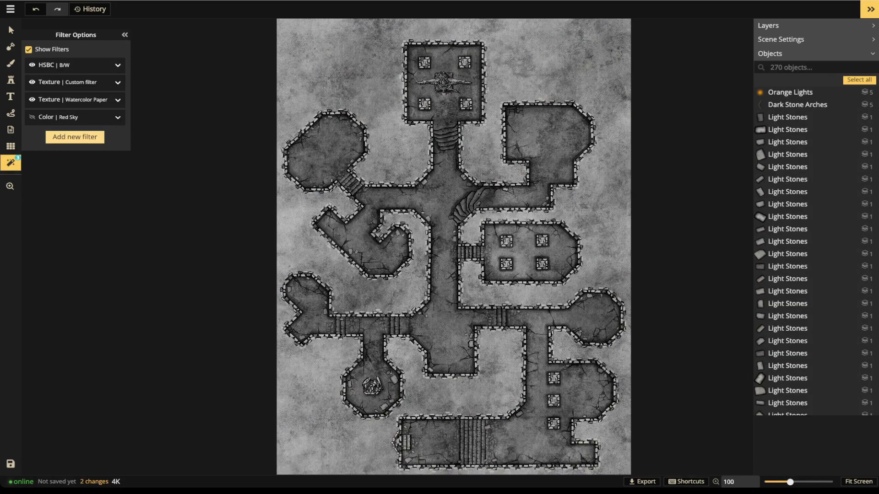
left_click(74, 65)
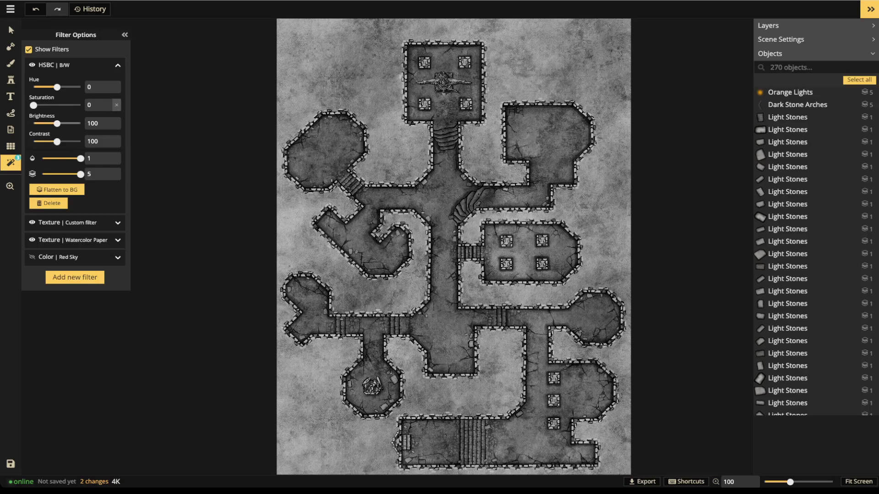
left_click_drag(56, 123, 81, 123)
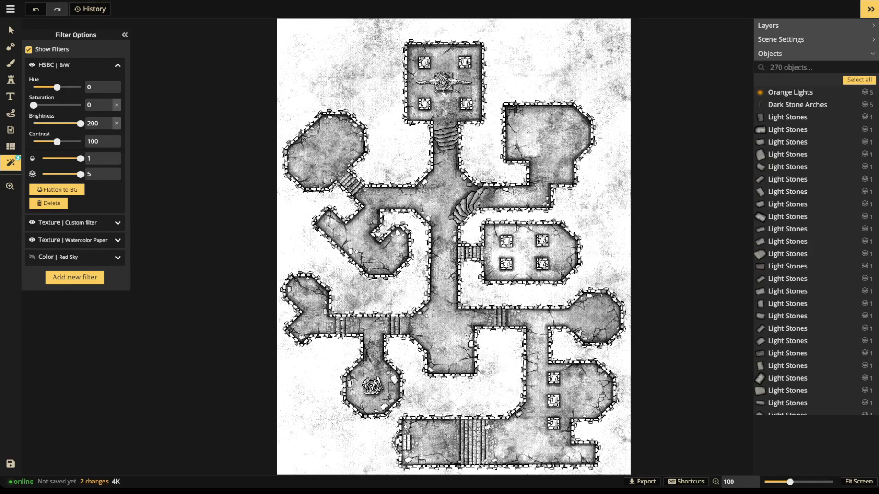
Reduce the Old Paper custom texture filter's opacity to 0.58 and hide that filter.
scroll(455, 188, "up", 5)
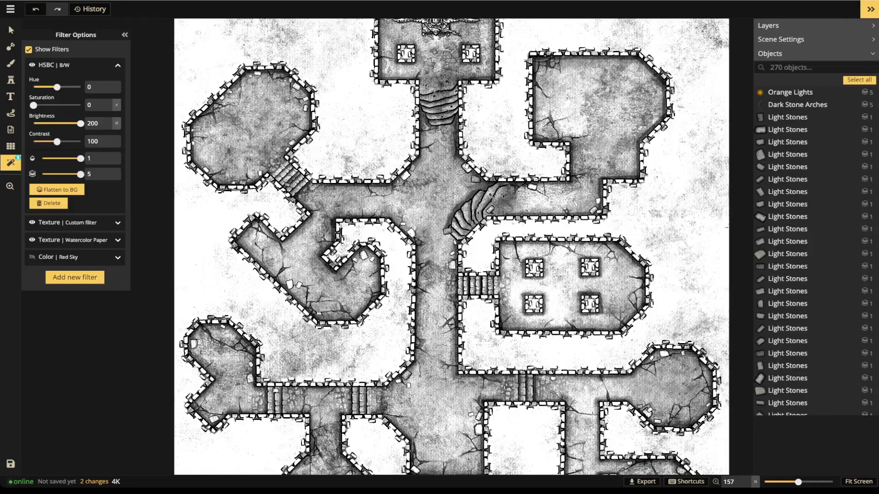
scroll(452, 247, "down", 3)
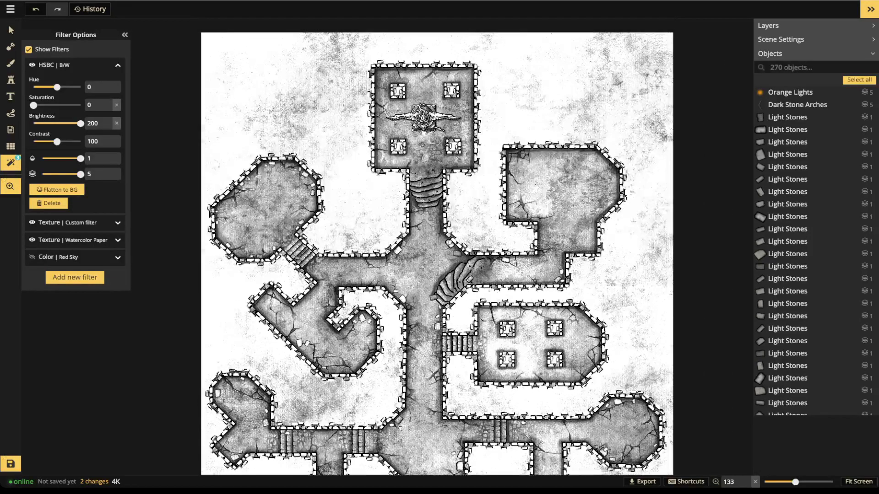
scroll(437, 254, "down", 2)
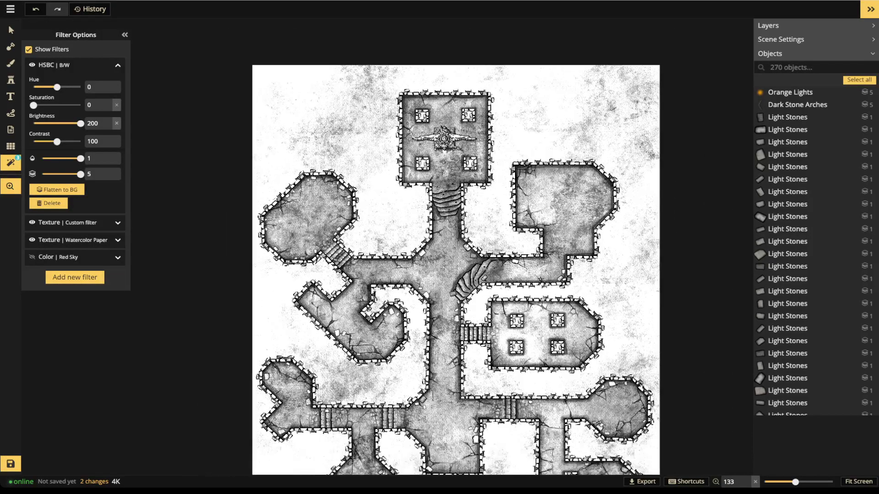
scroll(420, 234, "down", 2)
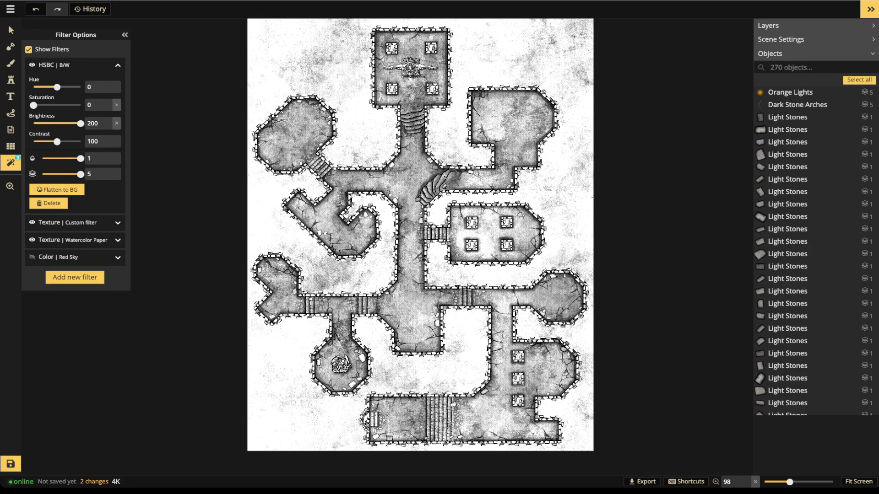
left_click(74, 223)
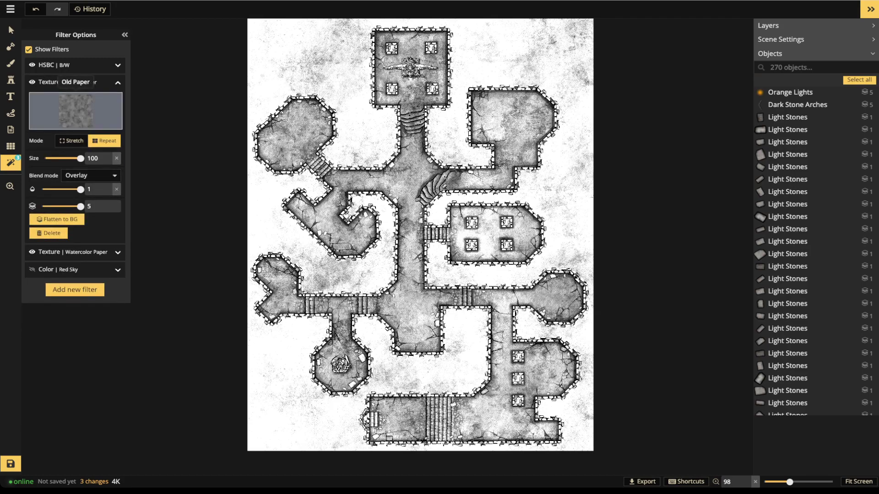
left_click_drag(80, 189, 64, 189)
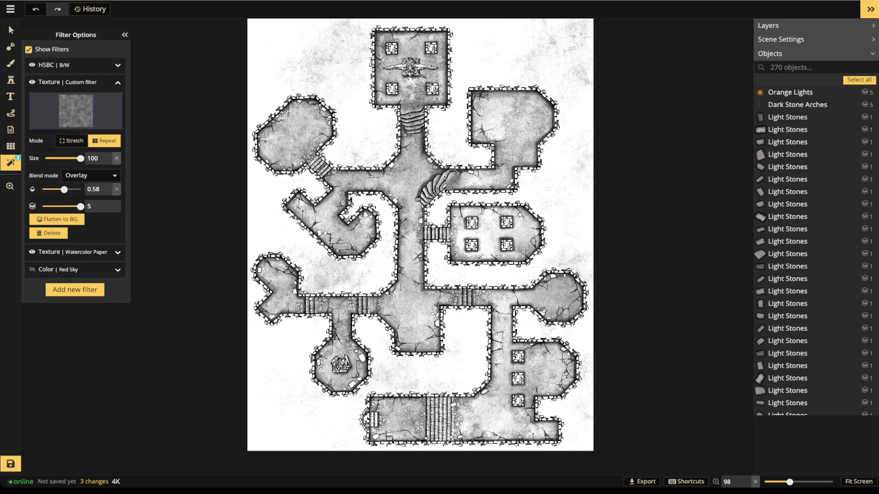
left_click(32, 82)
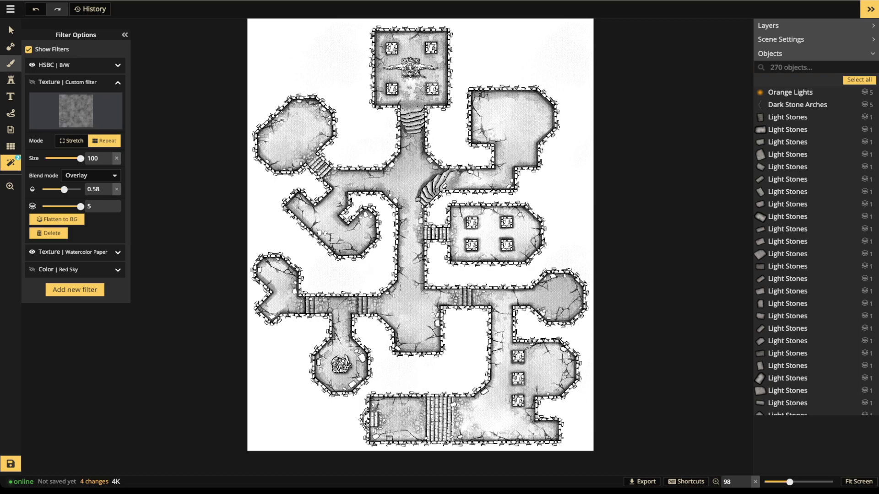
Set up a color brush with the white sampled from the dungeon map's background, size 200 and opacity 0.25.
left_click(11, 63)
left_click(58, 50)
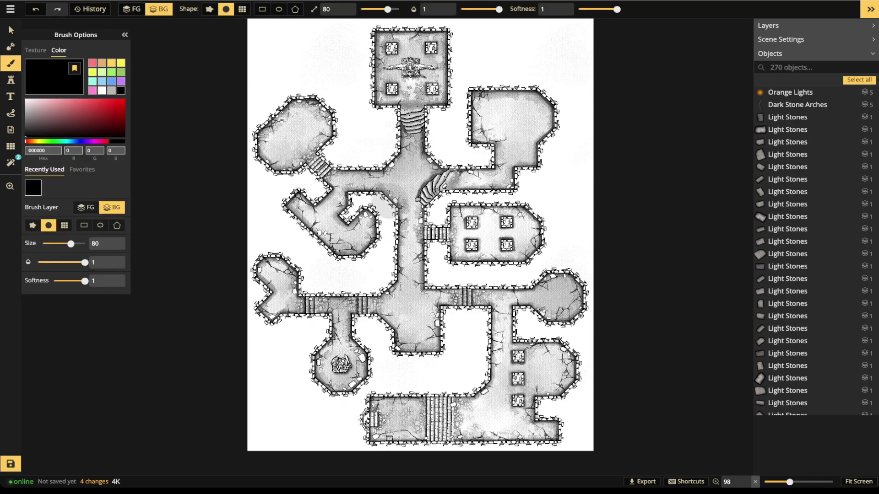
left_click(320, 89, "alt")
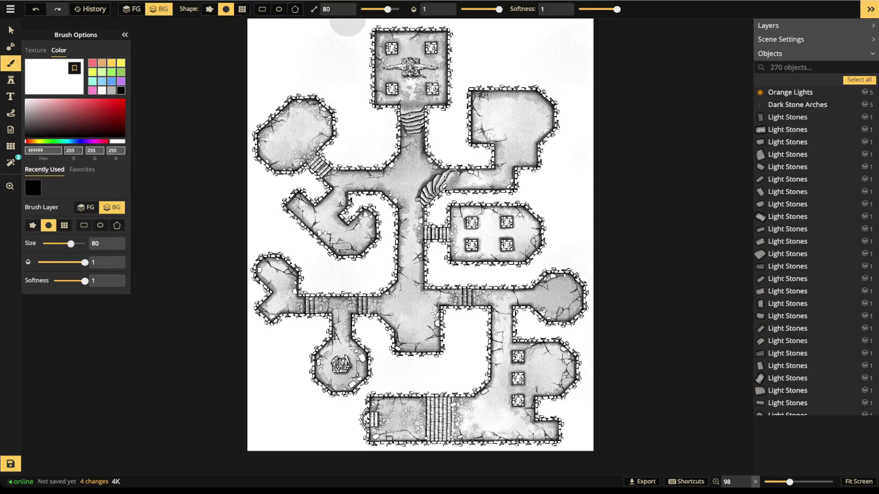
scroll(353, 28, "up", 4)
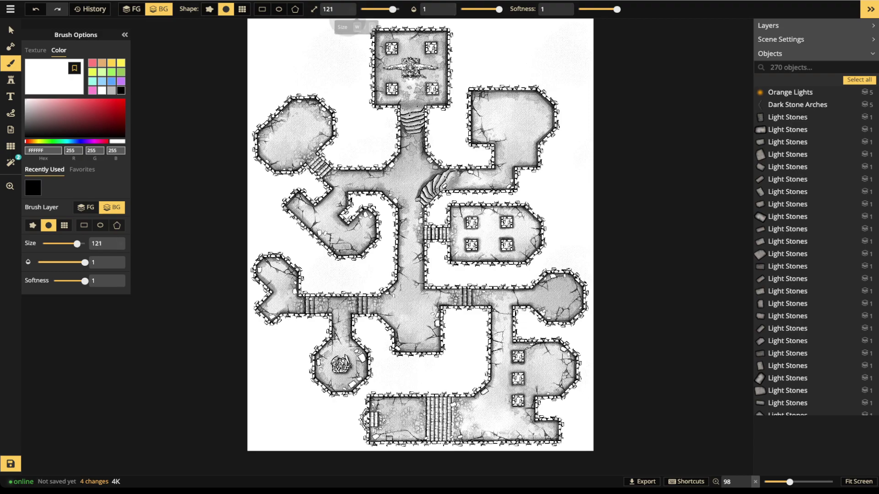
scroll(354, 28, "up", 8)
scroll(356, 28, "down", 8)
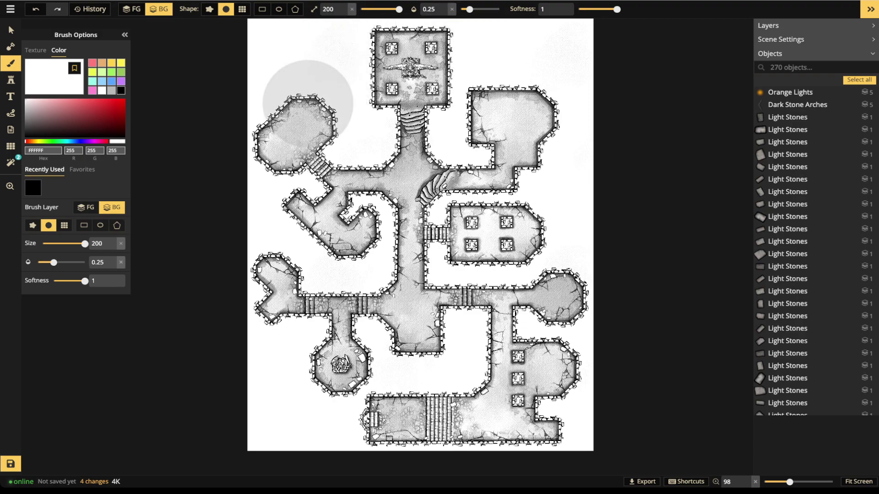
Paint translucent white over the dungeon's room and corridor floors on the foreground layer to lighten them.
left_click(132, 9)
mouse_move(286, 132)
left_mouse_down()
mouse_move(305, 137)
mouse_move(329, 124)
mouse_move(311, 151)
left_mouse_up()
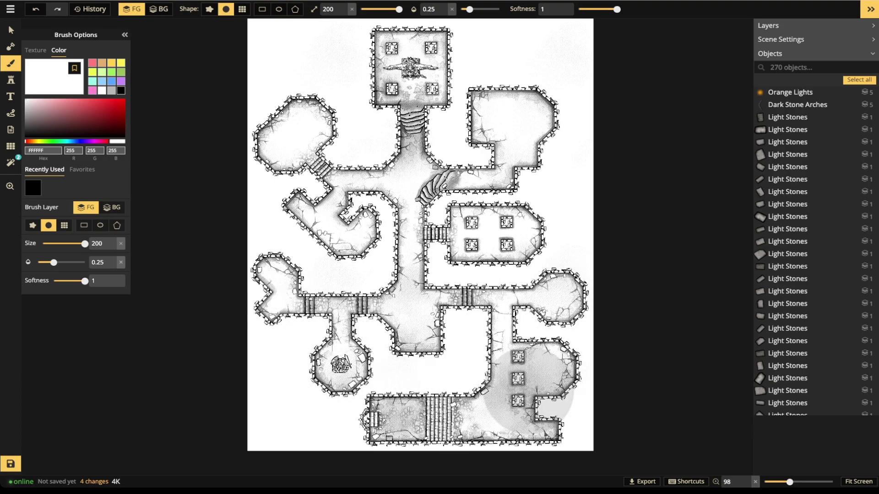
left_click_drag(317, 420, 610, 422)
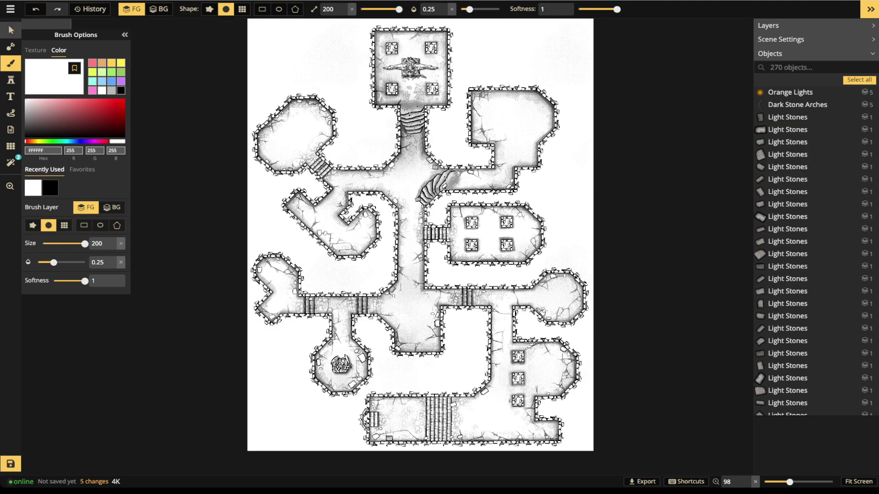
Return to the map collection and look at the Watercolor Cities and Watercolor Battlemaps styles offered for a new map.
left_click(10, 8)
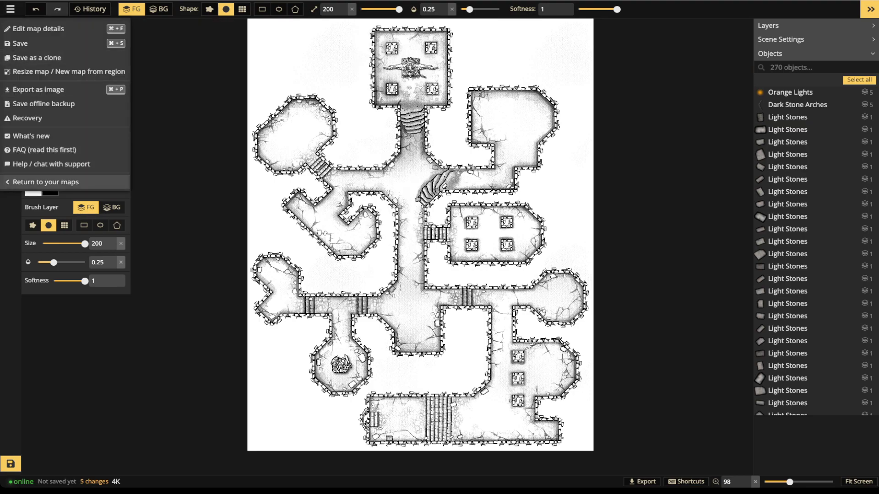
left_click(46, 182)
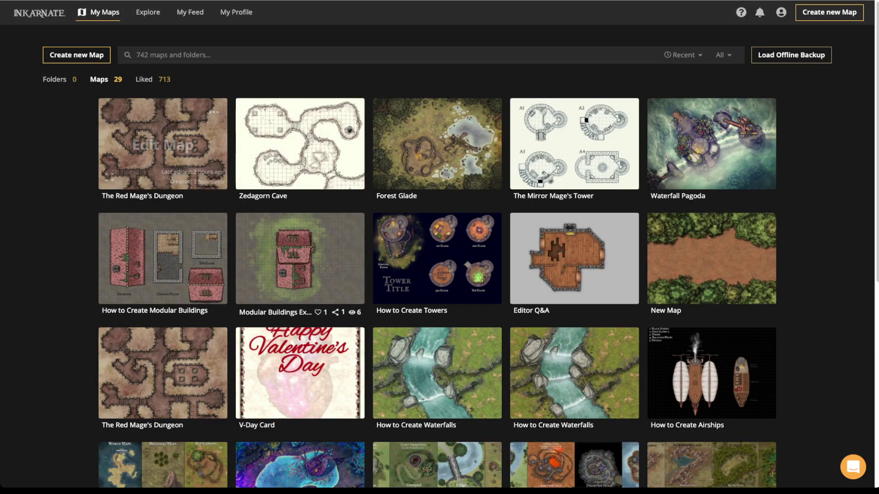
left_click(77, 55)
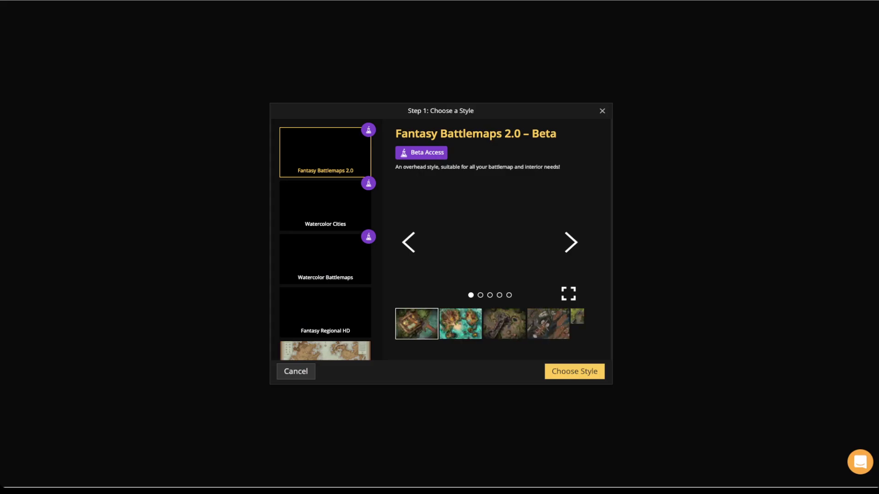
left_click(325, 203)
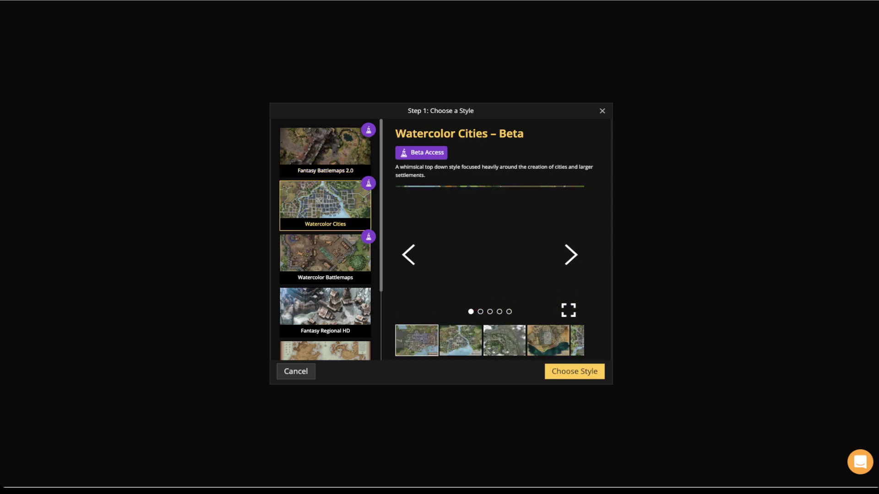
left_click(325, 258)
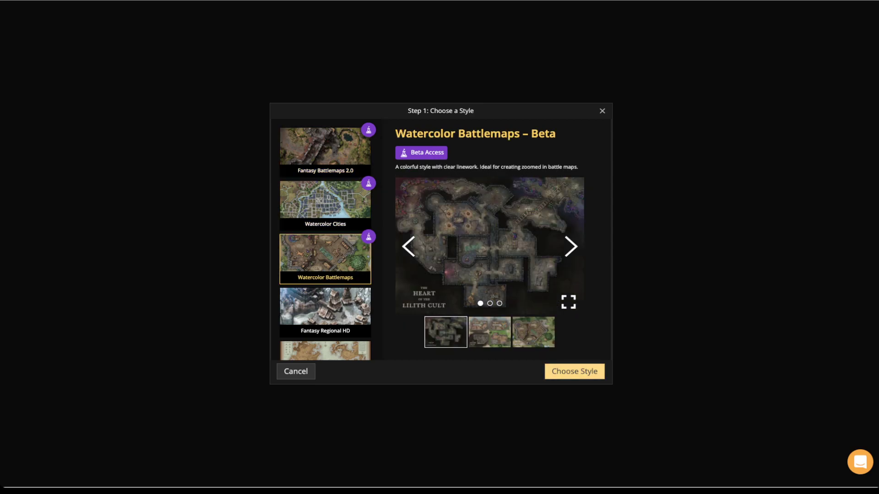
left_click(574, 371)
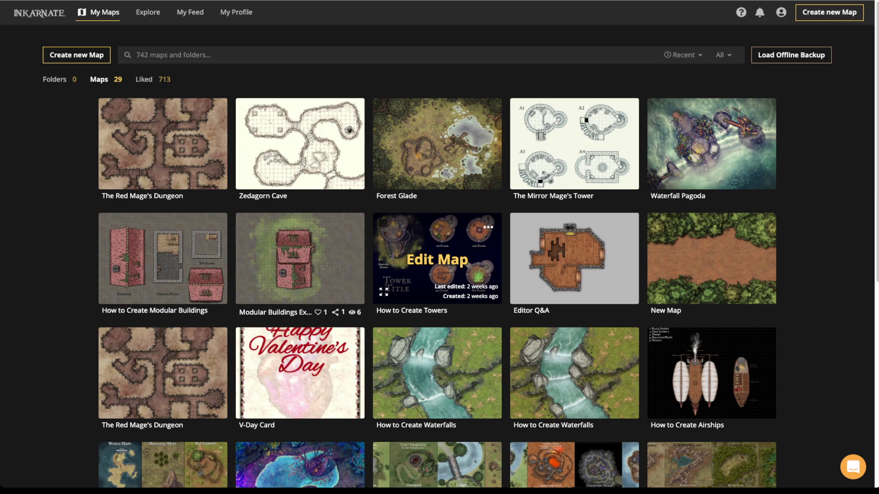
Open the How to Create Towers map for editing and hide its Cool & Warm and Clarity color filters.
left_click(437, 260)
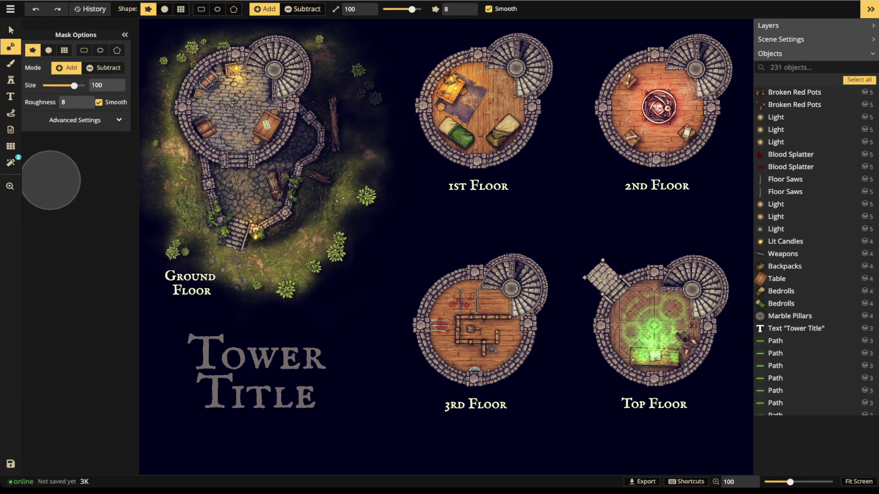
left_click(10, 162)
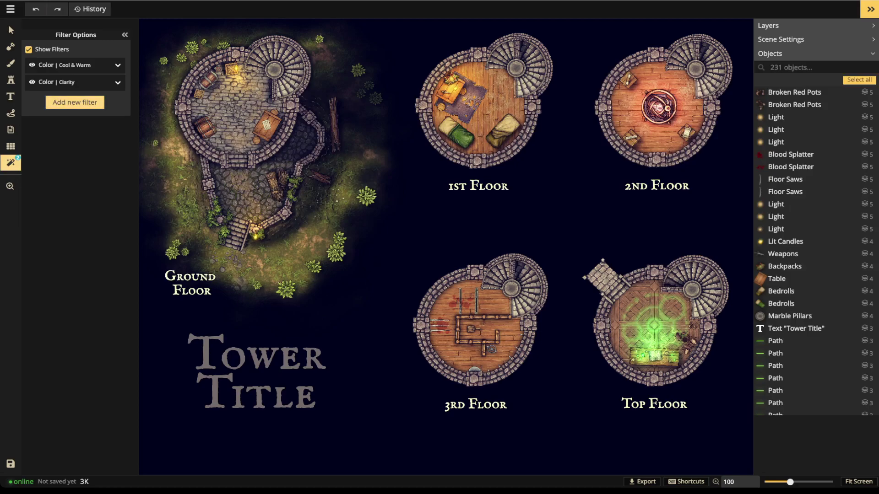
left_click(32, 65)
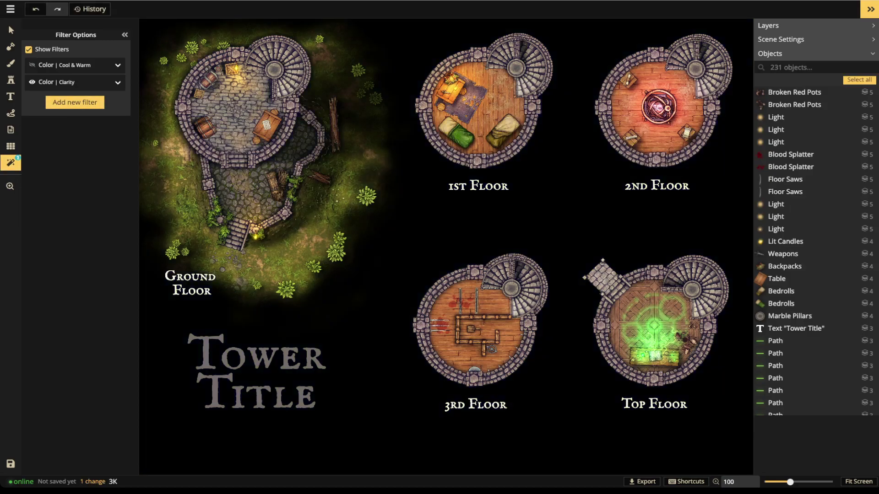
left_click(32, 82)
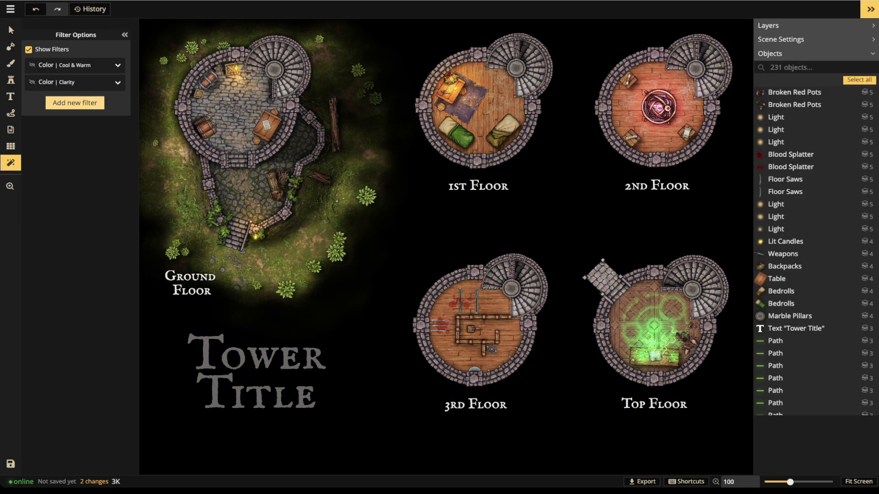
Add the B&W HSBC filter to the towers map and set its brightness to 200.
left_click(75, 102)
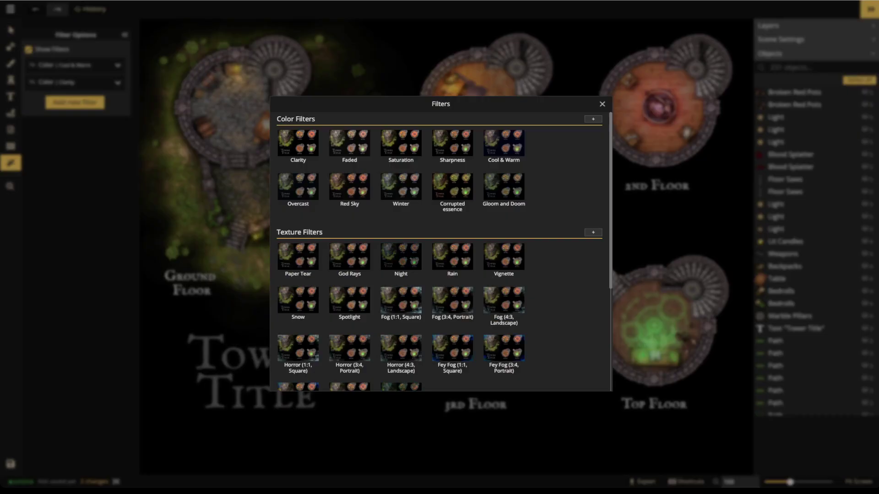
scroll(401, 292, "down", 1)
scroll(400, 293, "down", 3)
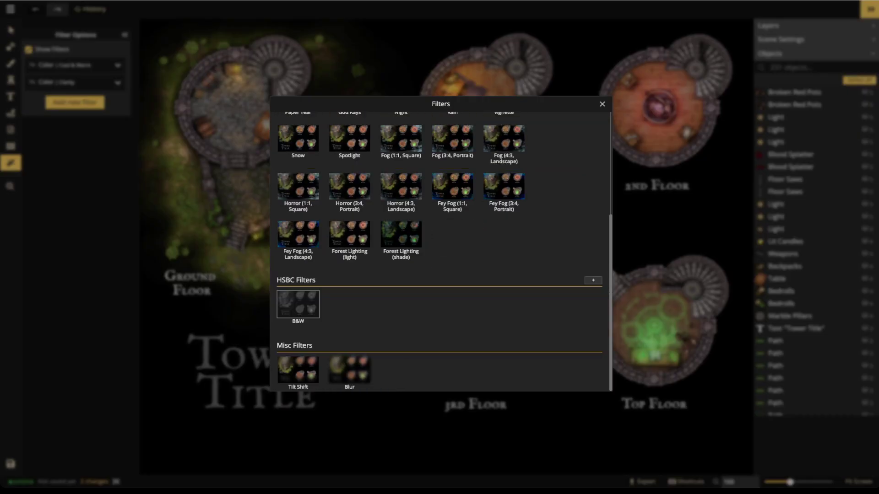
left_click(298, 305)
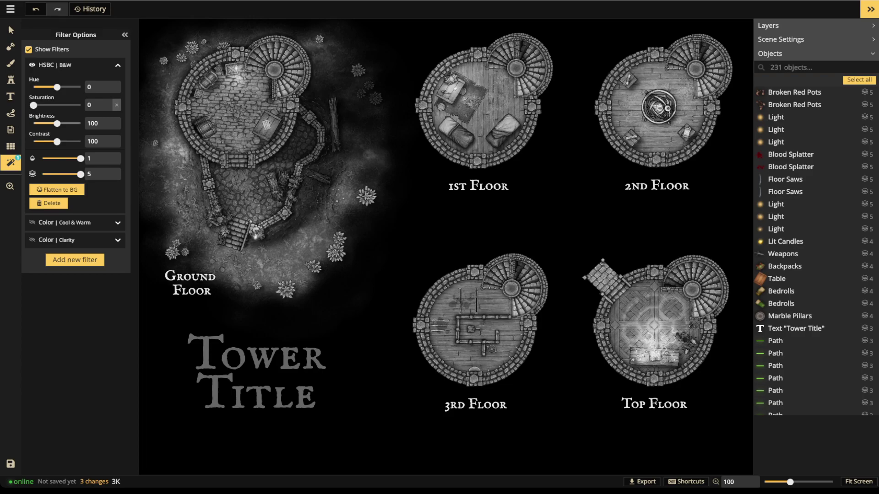
left_click_drag(57, 124, 80, 124)
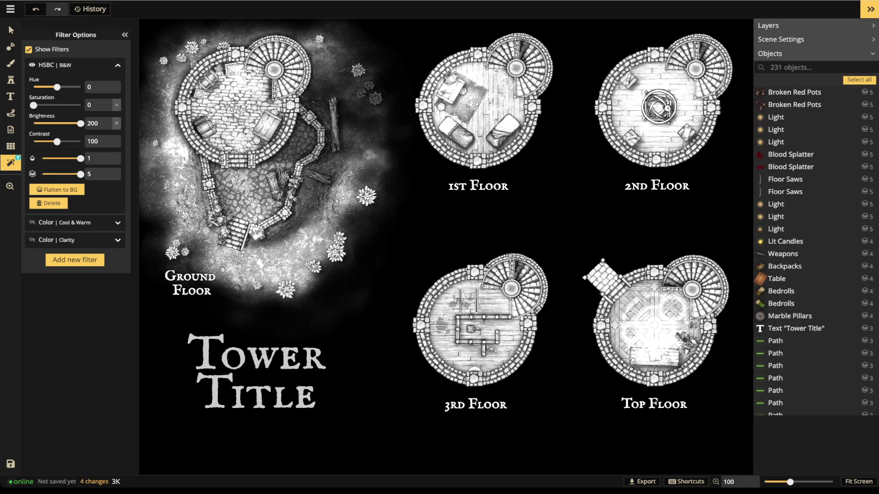
Return to the map collection, preview the Waterfall Pagoda map full screen and go back to the overview.
left_click(10, 8)
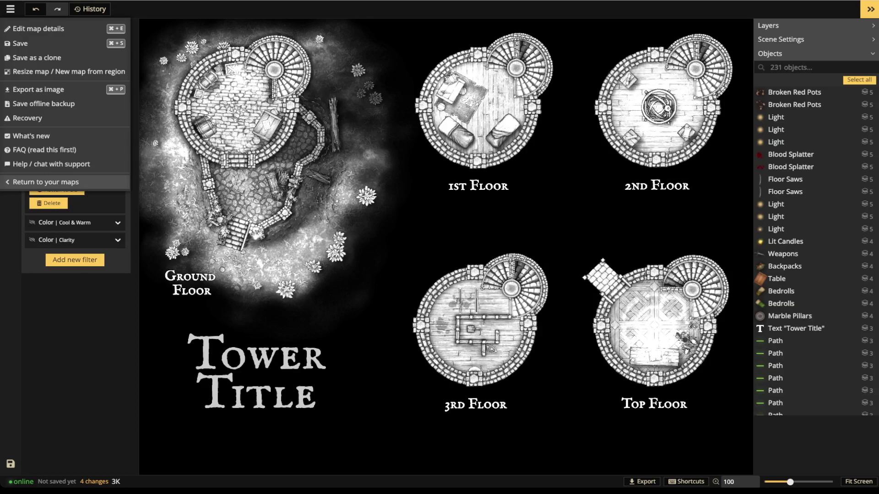
left_click(46, 182)
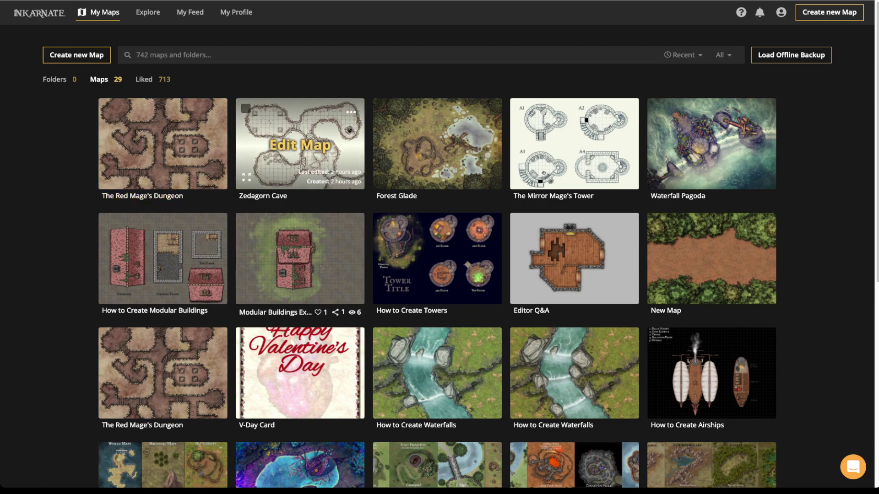
mouse_move(575, 144)
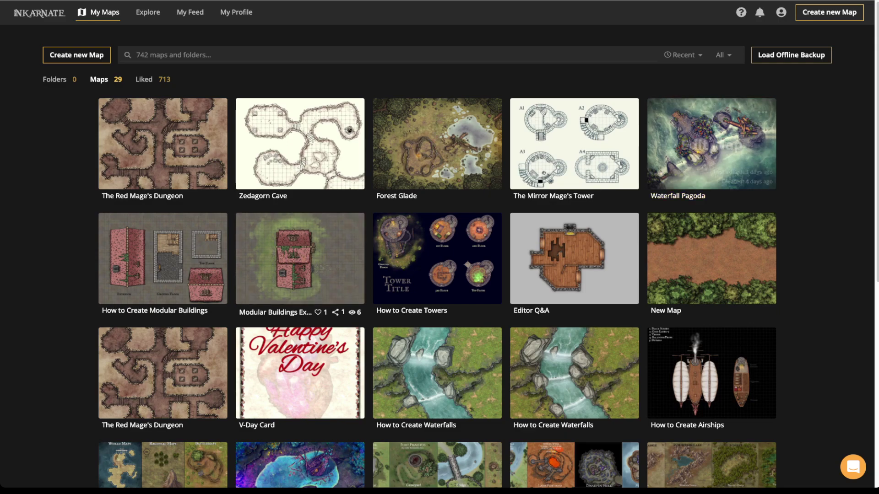
left_click(711, 160)
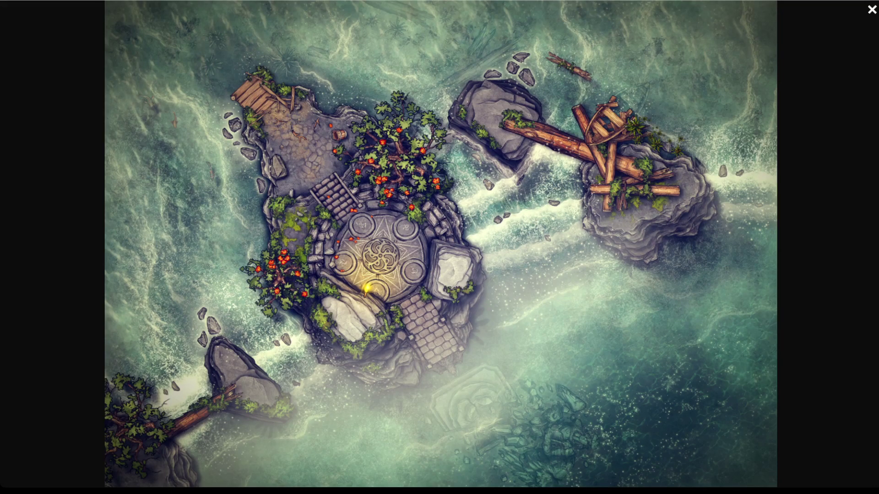
key("Escape")
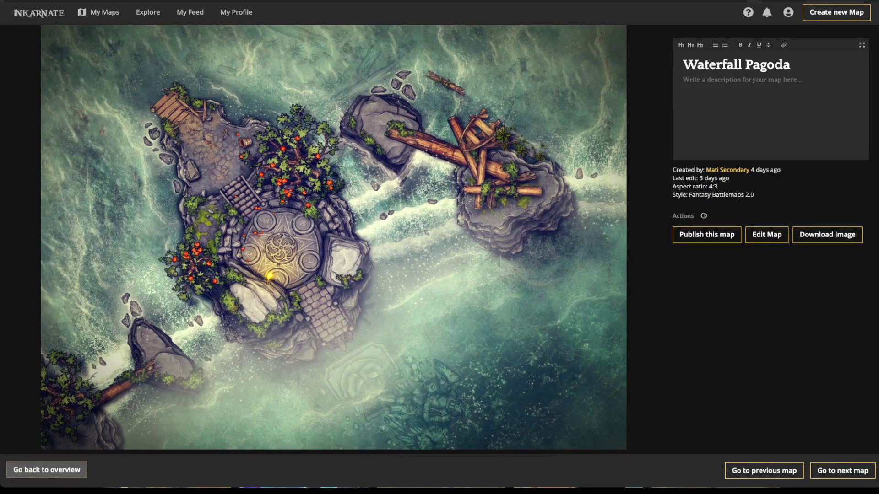
left_click(47, 469)
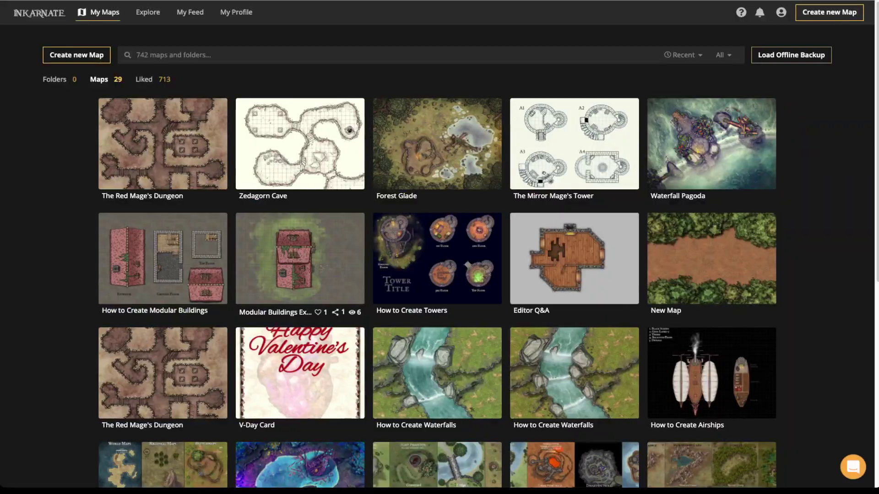